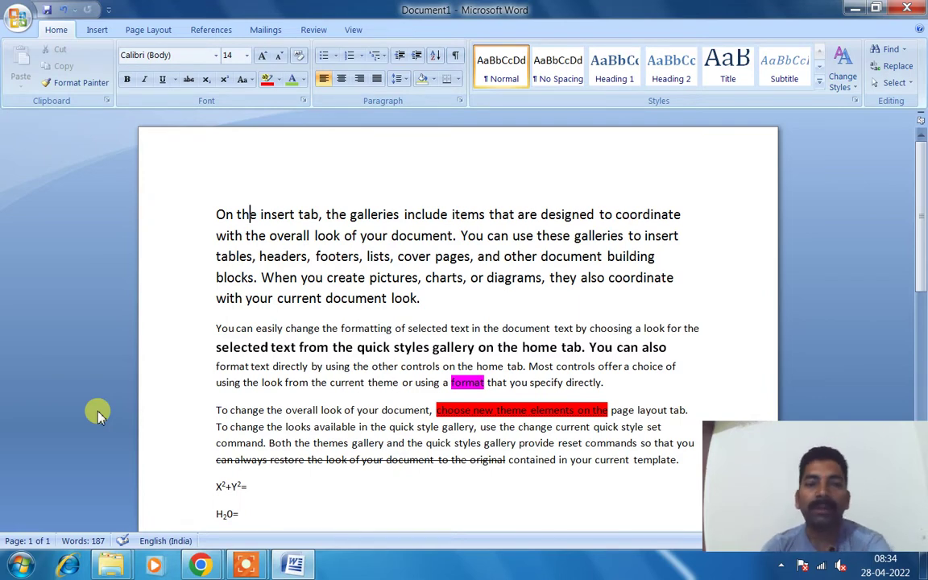
Step: Replace the whole document content with sample paragraphs generated by =rand()
key("ctrl+a")
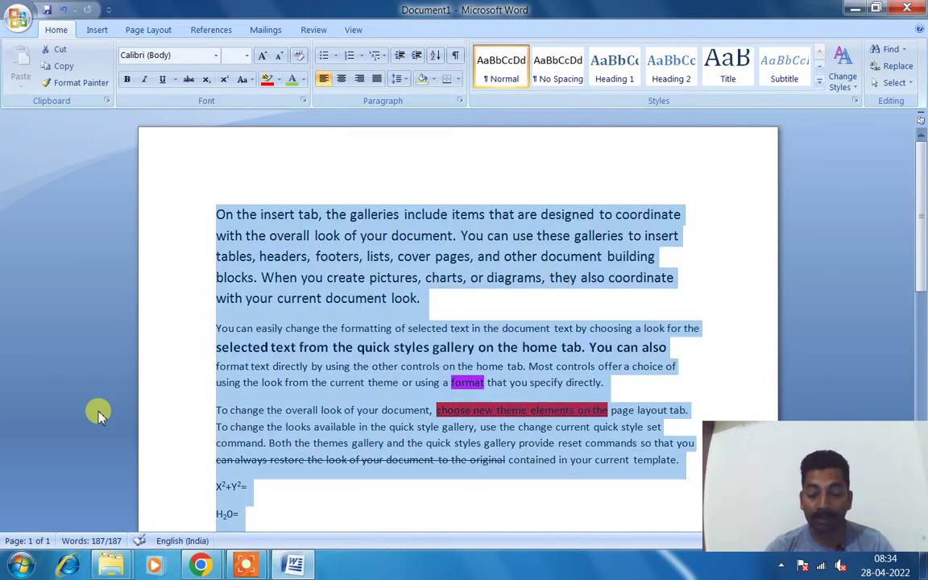
key("Delete")
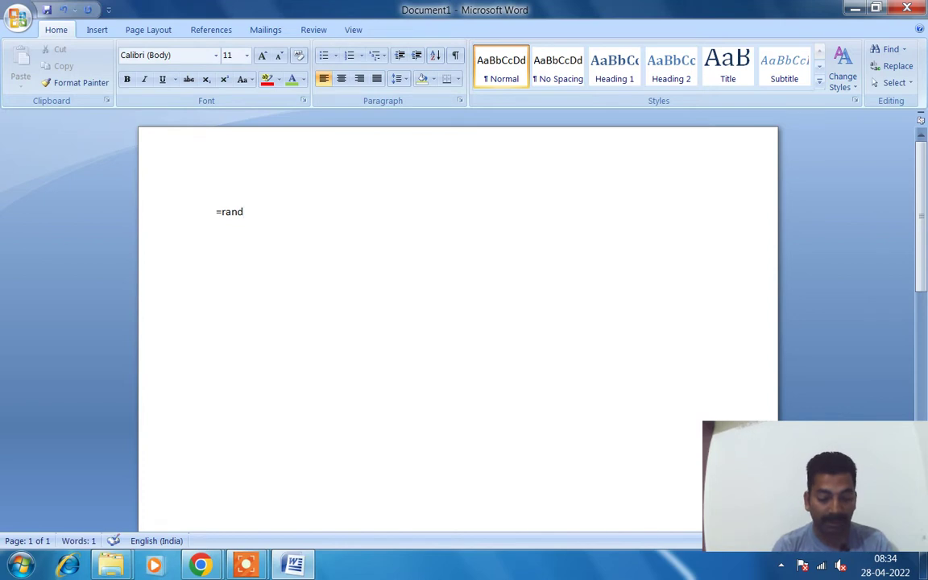
type("=rand()")
key("Return")
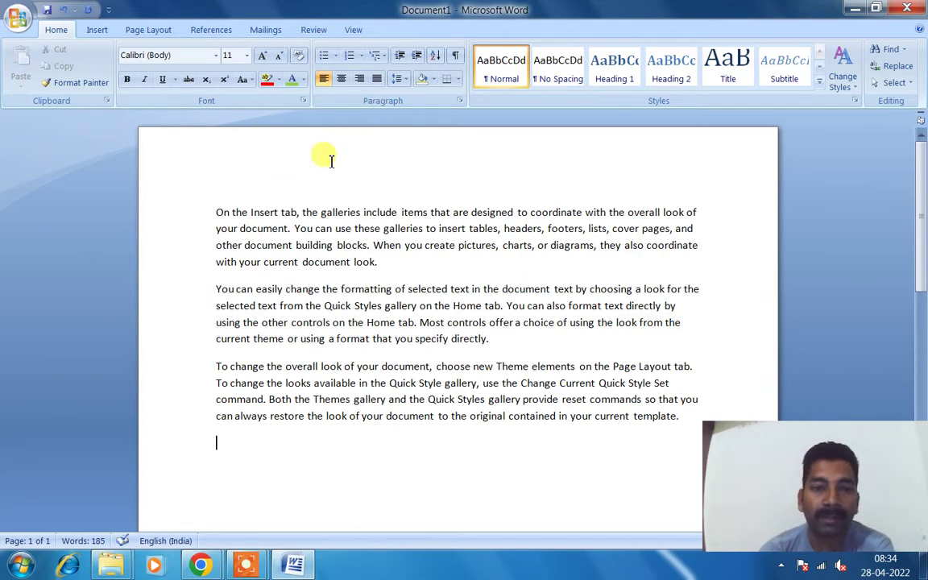
left_click(215, 212)
left_click_drag(216, 213, 559, 465)
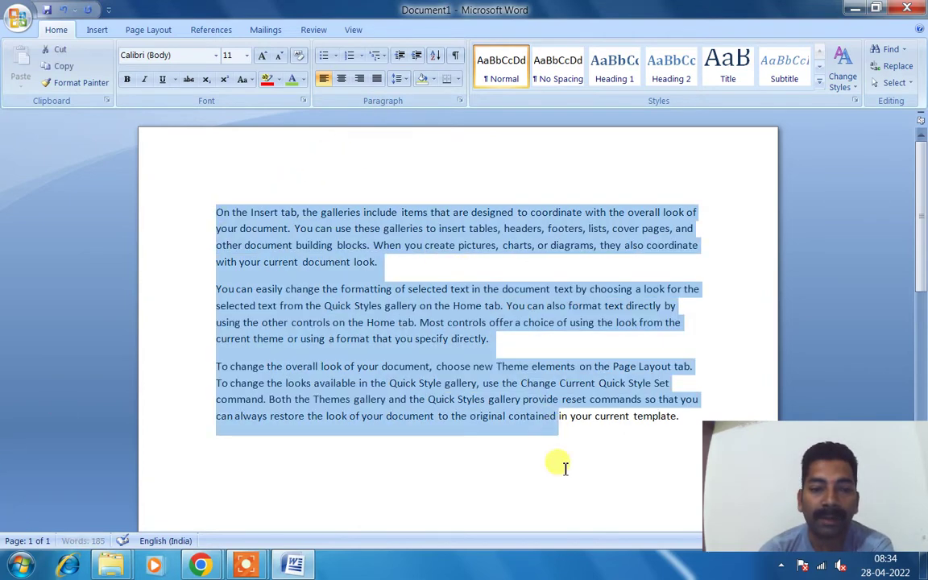
left_click(559, 465)
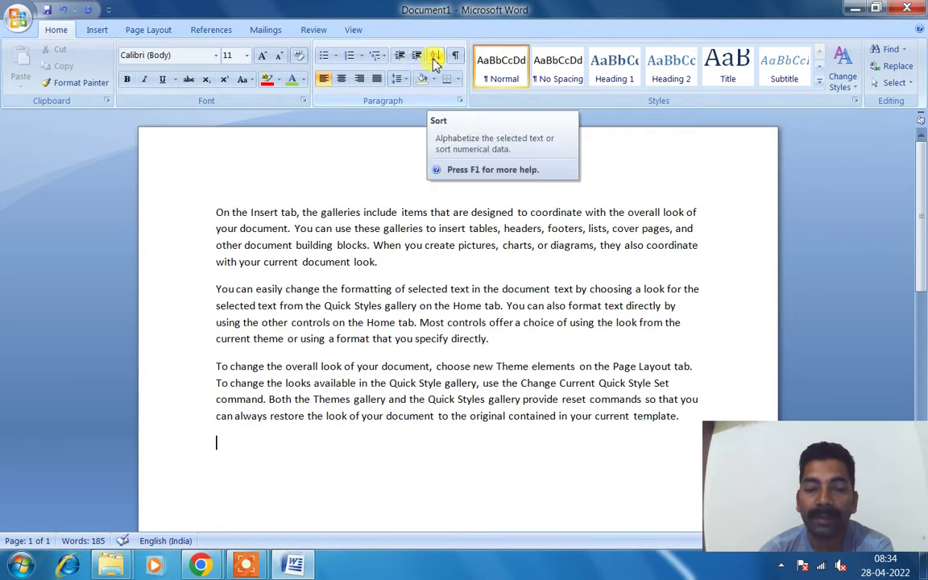
left_click(710, 180)
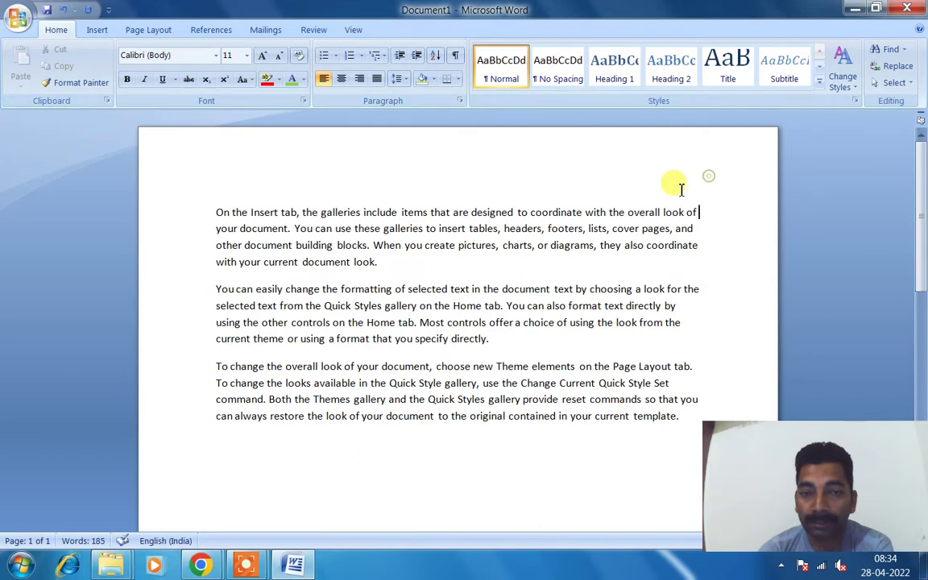
Step: Apply a solid round bullet to the first paragraph
left_click(217, 213)
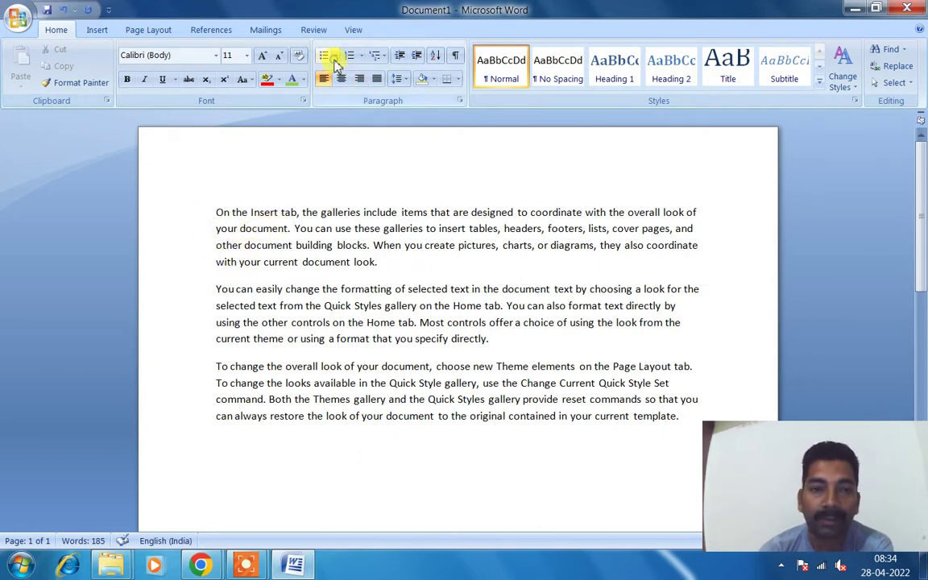
left_click(332, 57)
left_click(368, 104)
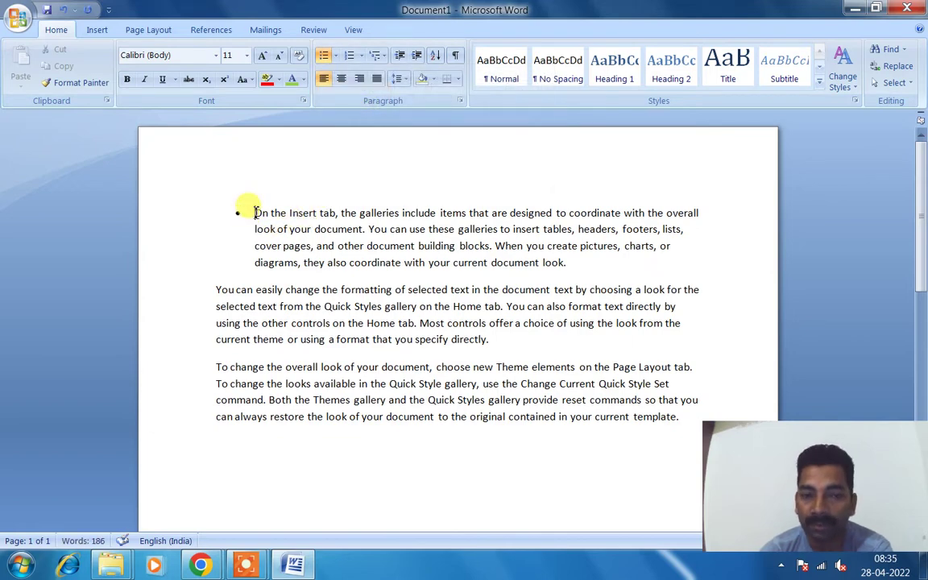
left_click_drag(254, 214, 481, 263)
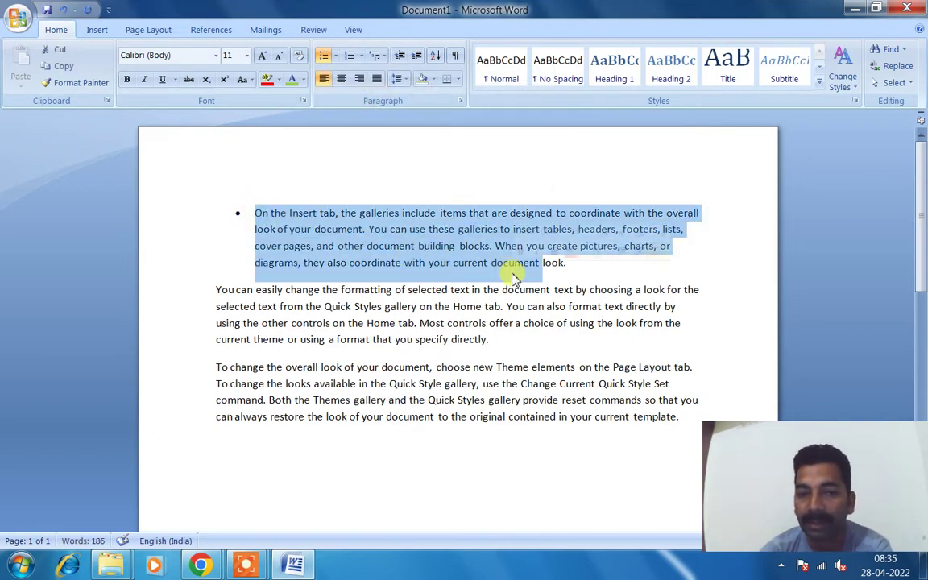
left_click(564, 263)
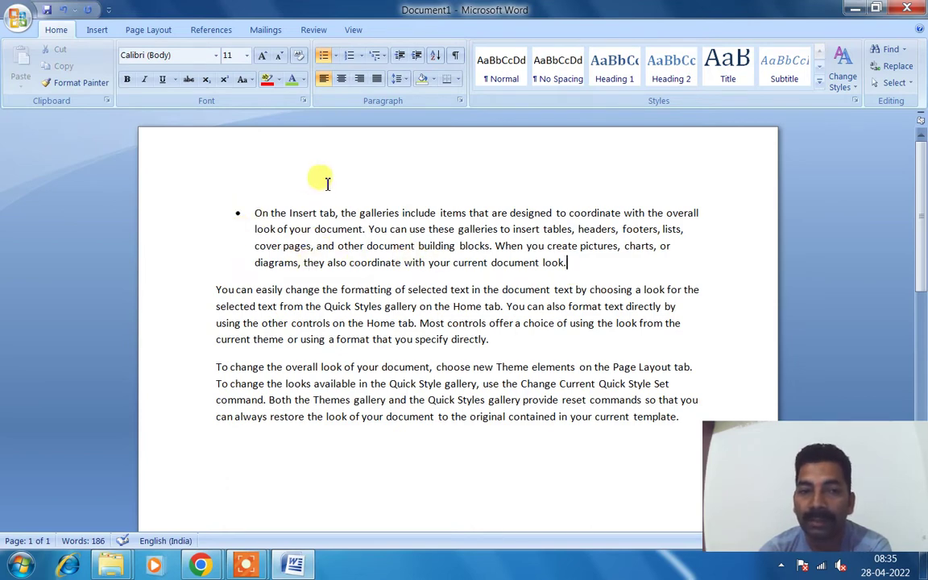
Step: Try the hollow circle and solid square bullets on the first paragraph, ending with the four-diamond bullet
left_click(335, 55)
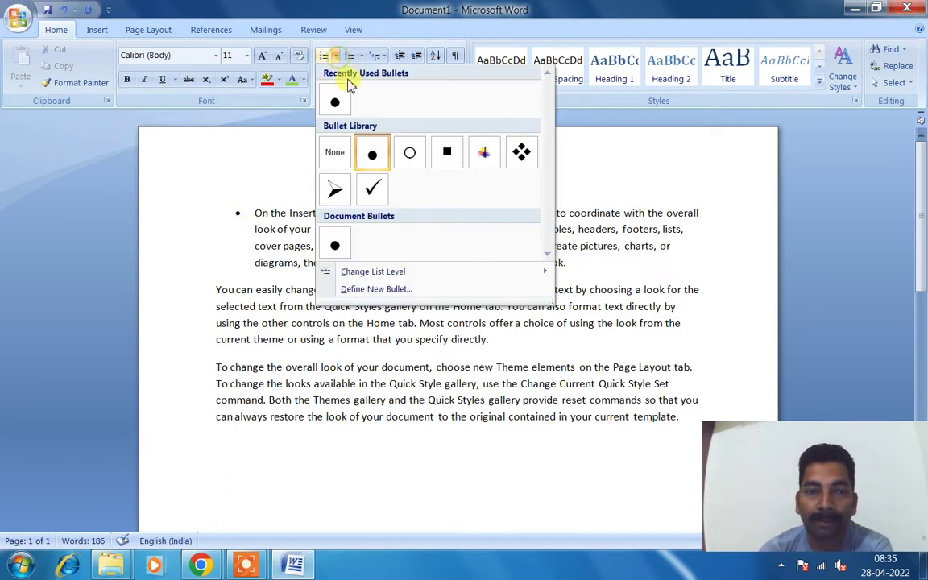
left_click(414, 152)
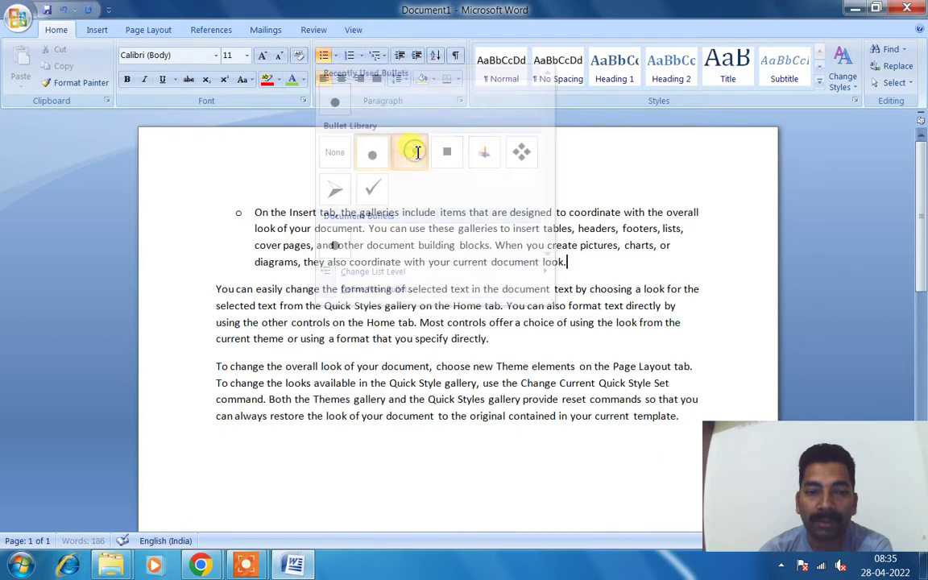
left_click(330, 55)
left_click(461, 158)
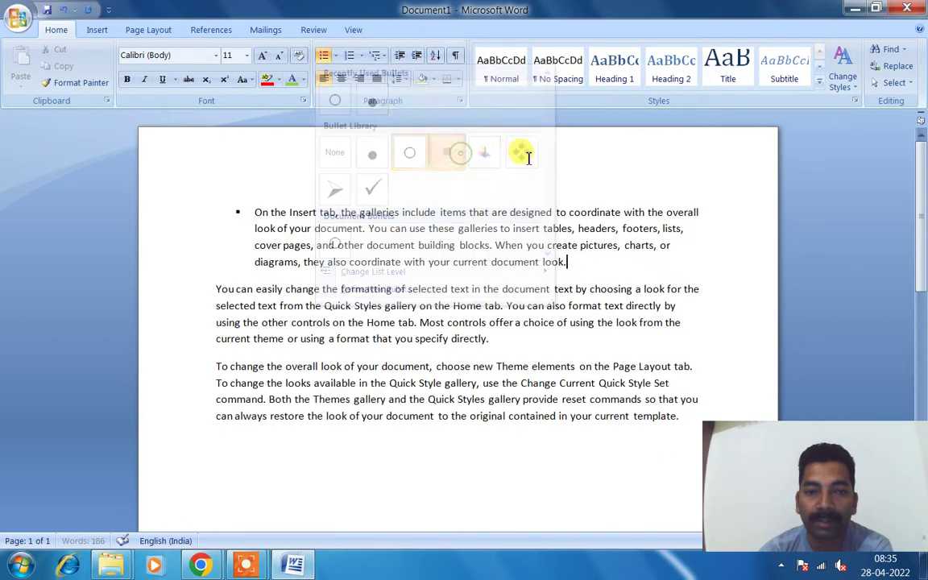
left_click(337, 55)
left_click(522, 149)
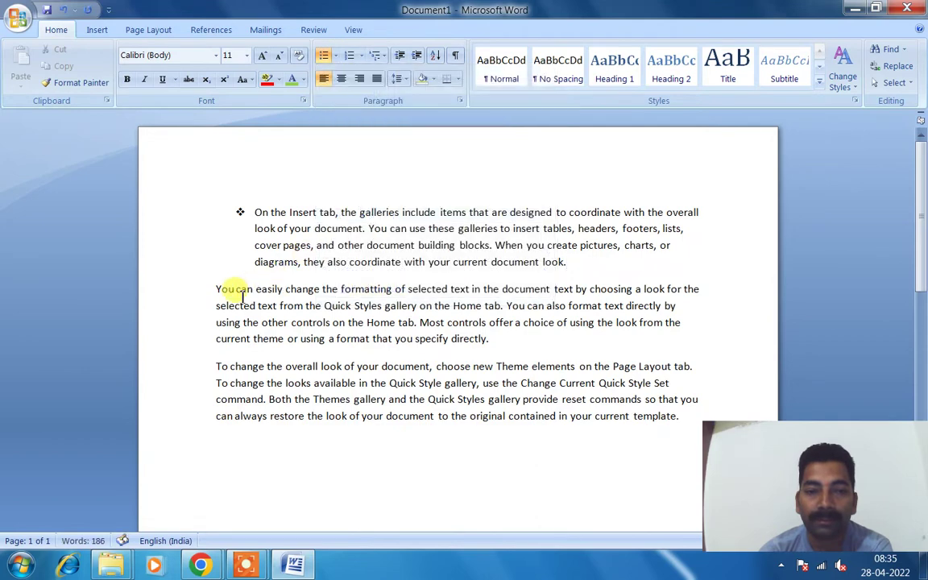
Step: Apply the four-diamond bullet to the second paragraph as well
left_click(335, 55)
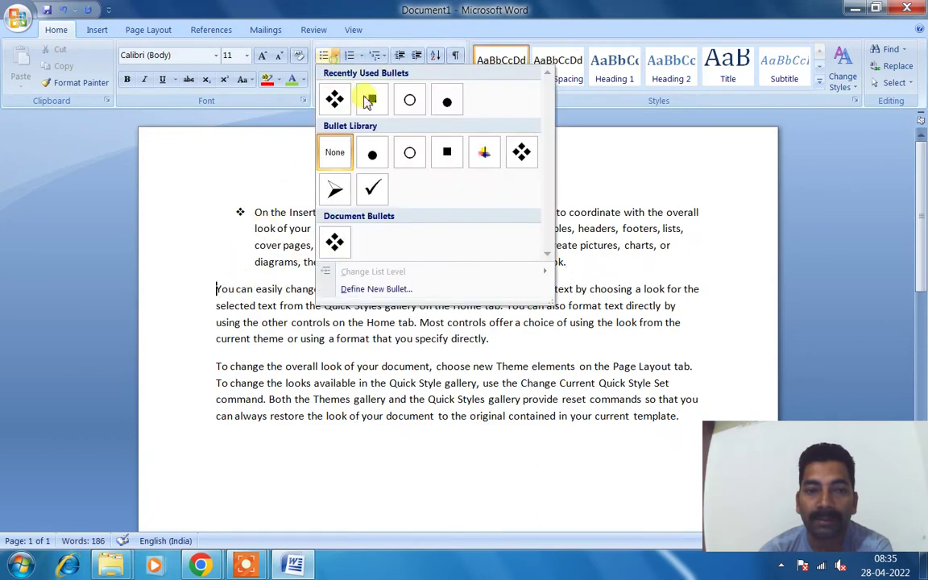
left_click(521, 153)
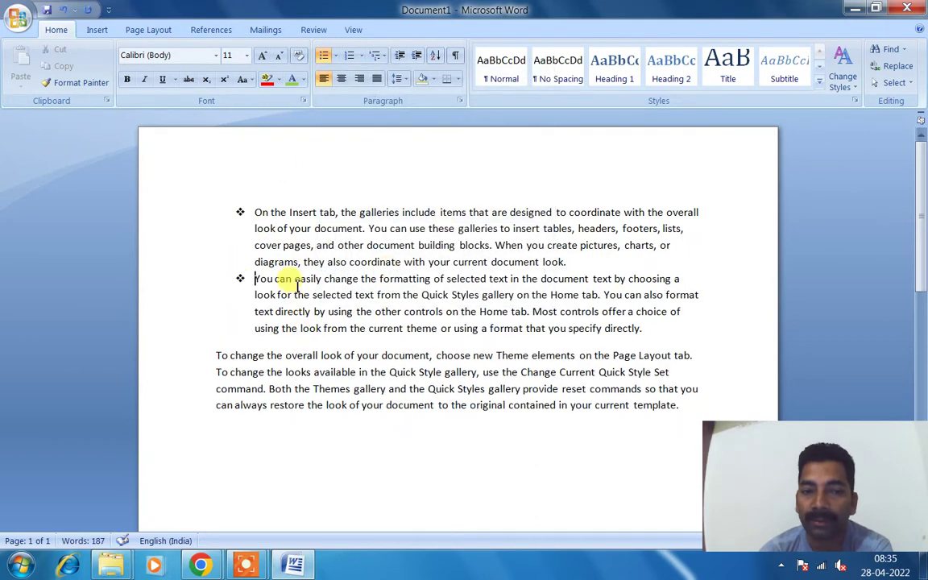
left_click(335, 56)
left_click(522, 153)
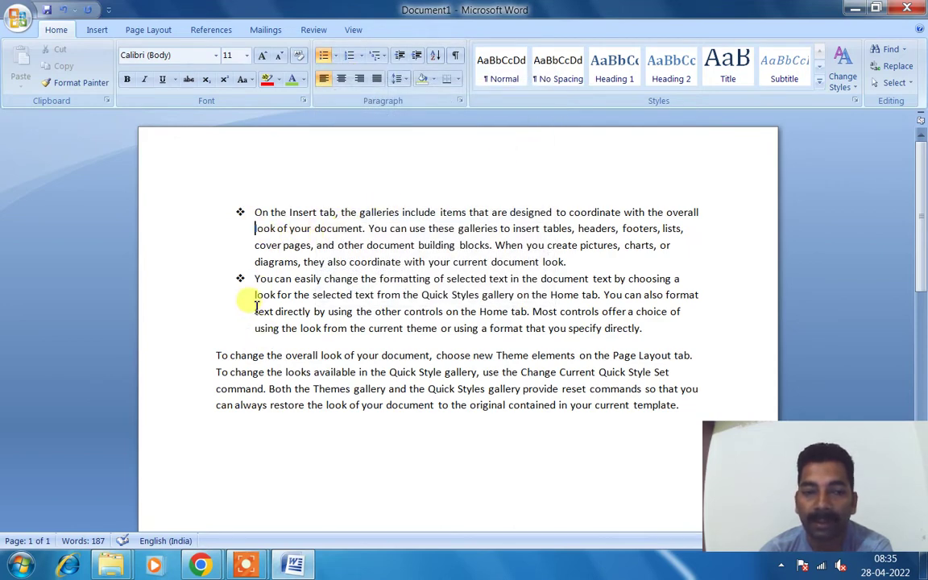
Step: Split the second bulleted item before "look for the selected text" and add several empty bulleted lines there
key("Return")
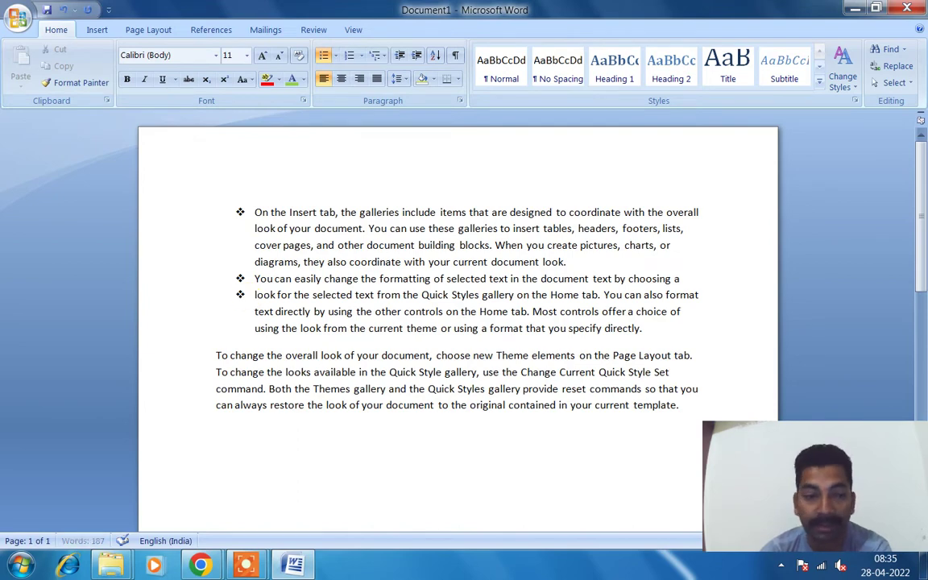
key("Return")
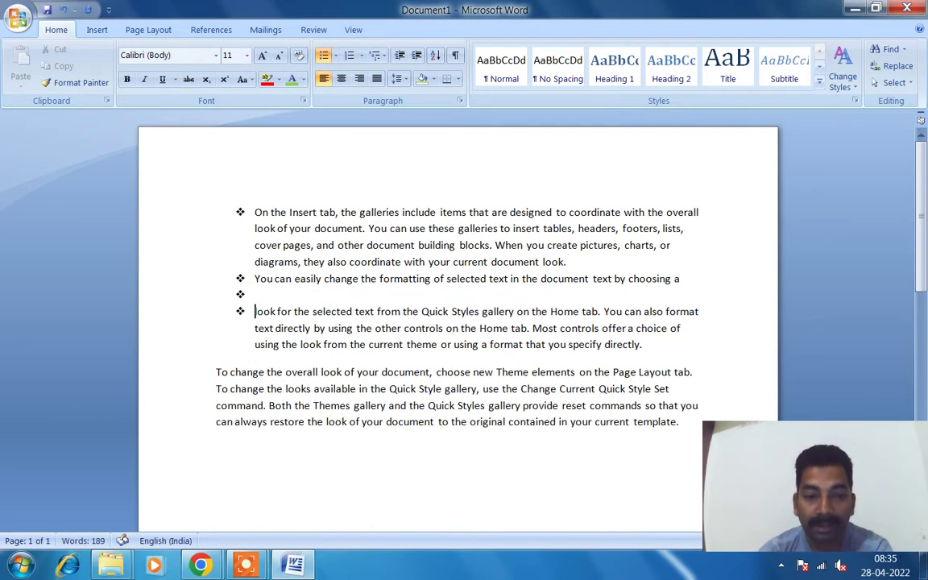
key("Return")
key("Return")
key("Return")
key("Return")
key("Return")
key("Return")
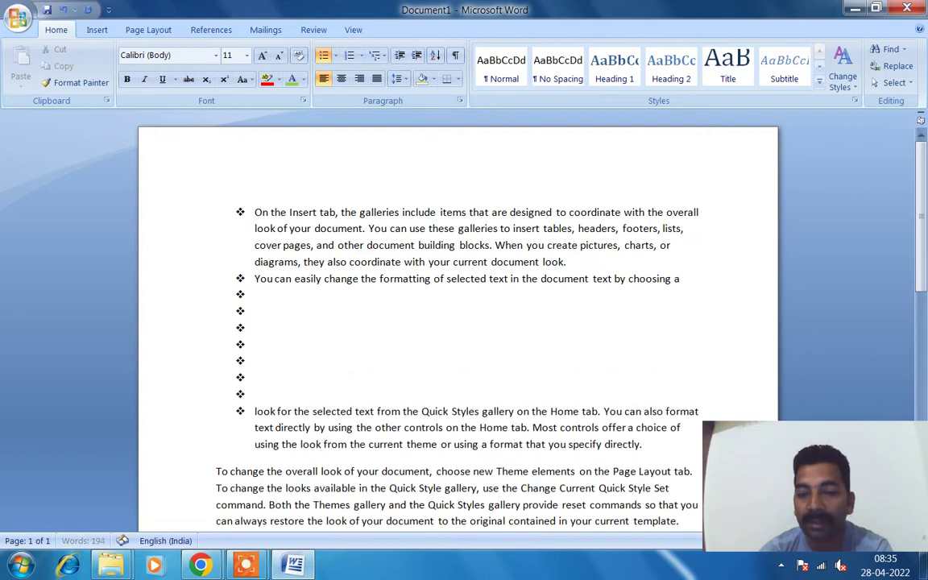
key("Return")
Step: Delete the empty bulleted lines and rejoin the split text of the second bulleted item
key("BackSpace")
key("BackSpace")
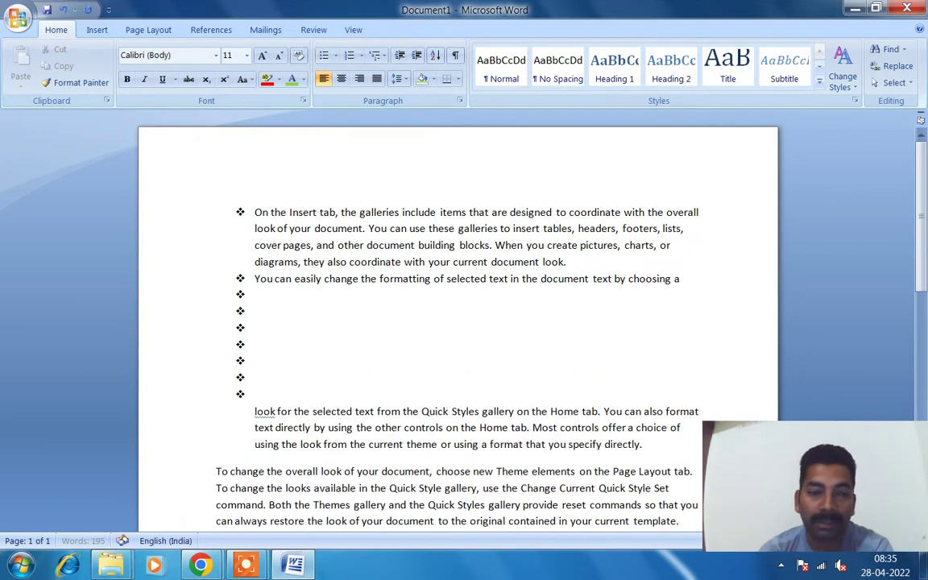
key("BackSpace")
key("BackSpace")
key("BackSpace")
key("BackSpace")
key("BackSpace")
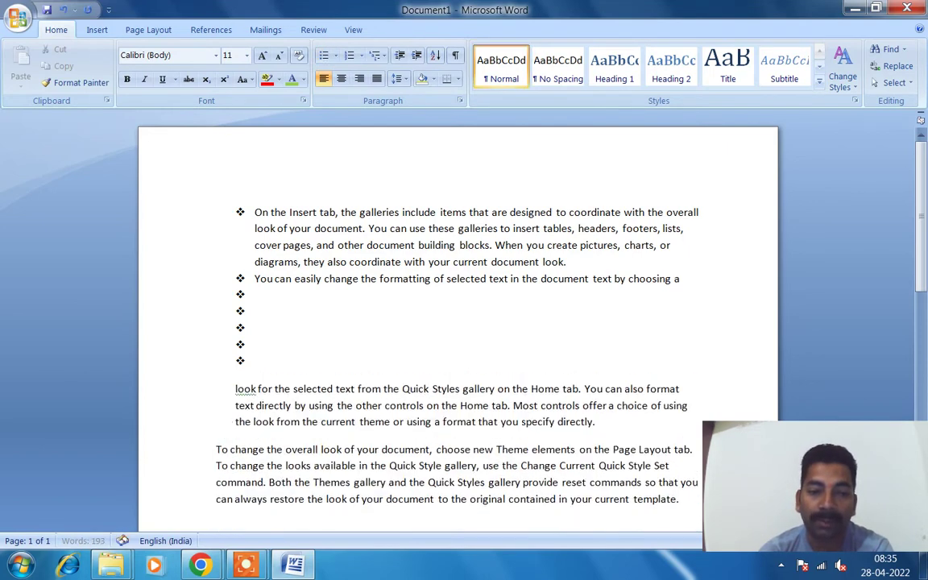
key("BackSpace")
key("BackSpace")
key("BackSpace")
key("BackSpace")
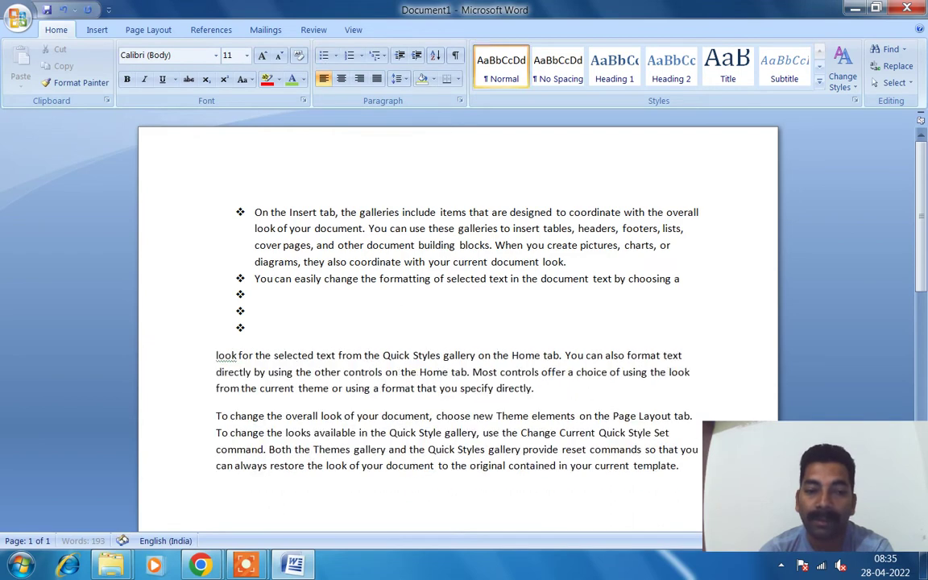
key("BackSpace")
key("BackSpace")
key("BackSpace")
key("BackSpace")
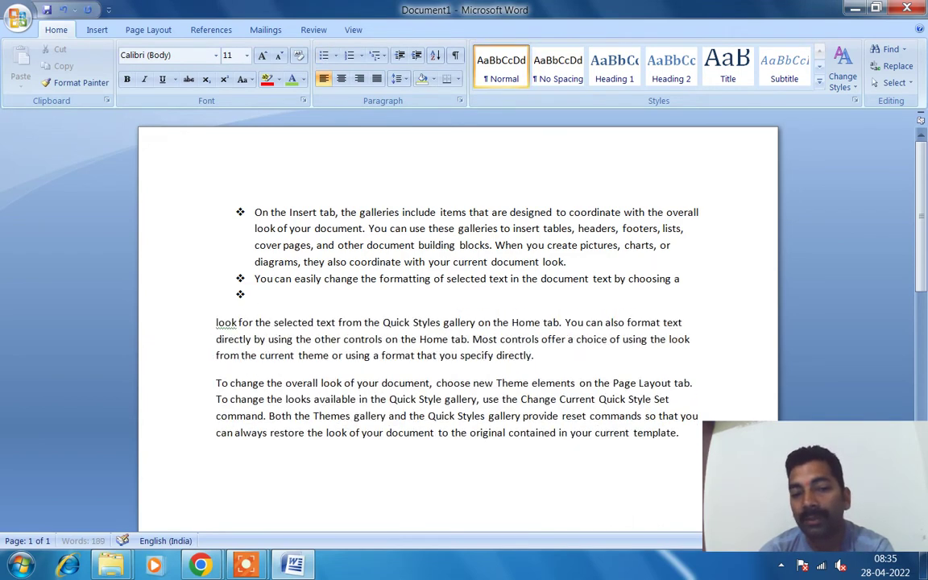
key("BackSpace")
key("BackSpace")
key("BackSpace")
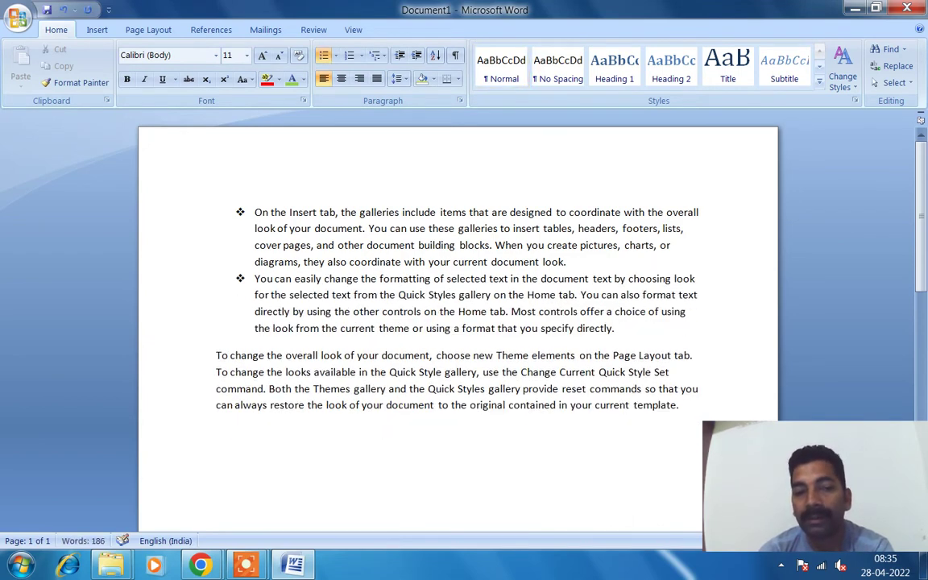
key("BackSpace")
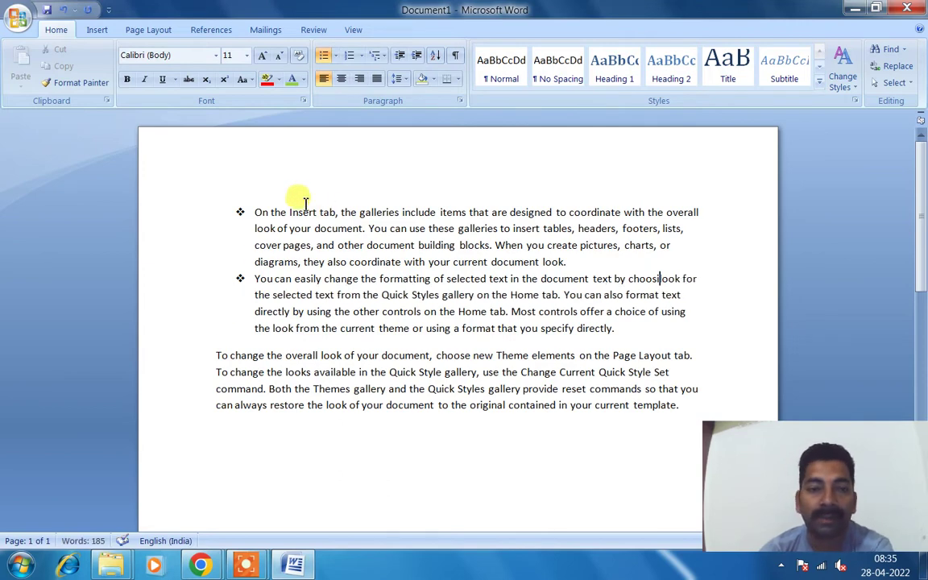
Step: Remove the bullets from the first and second paragraphs
left_click(224, 209)
left_click(323, 56)
left_click(253, 289)
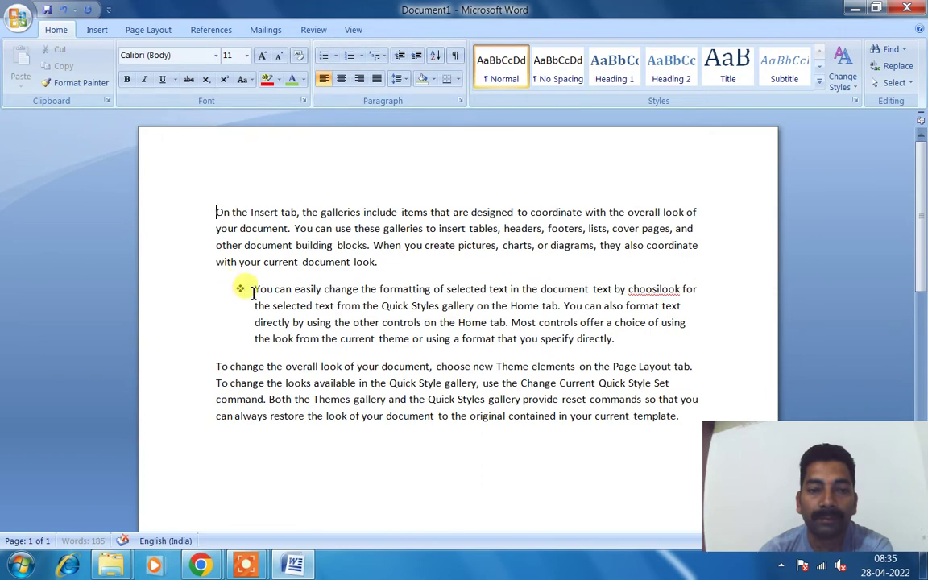
left_click(323, 56)
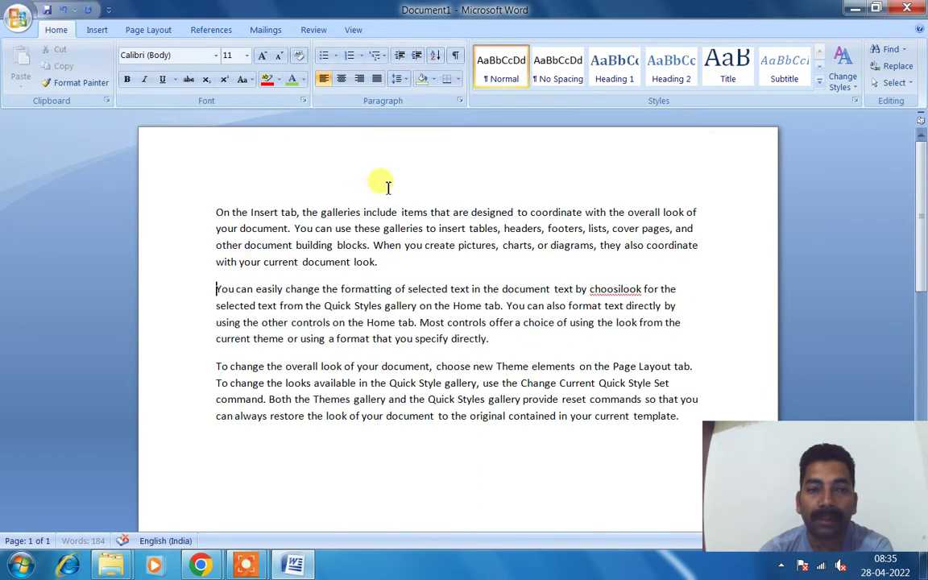
Step: Number the first paragraph with the 1. 2. 3. format from the numbering library
left_click(384, 192)
left_click(362, 56)
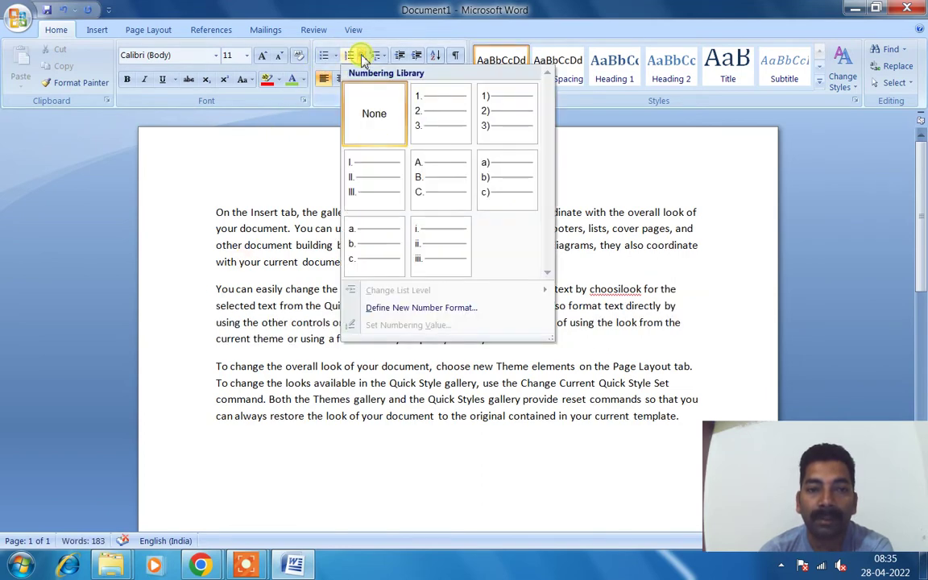
left_click(425, 98)
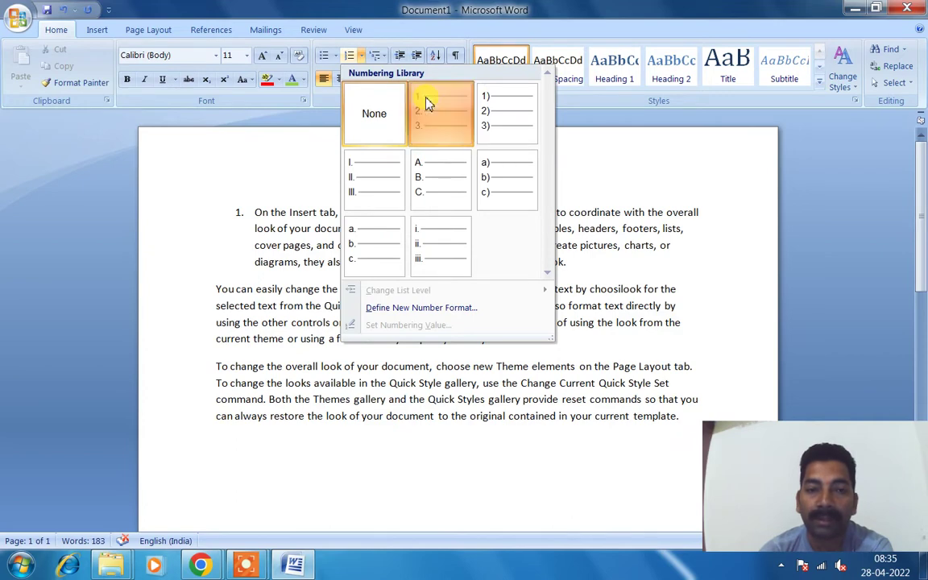
Step: Continue the numbered list on the second and third paragraphs
left_click(220, 288)
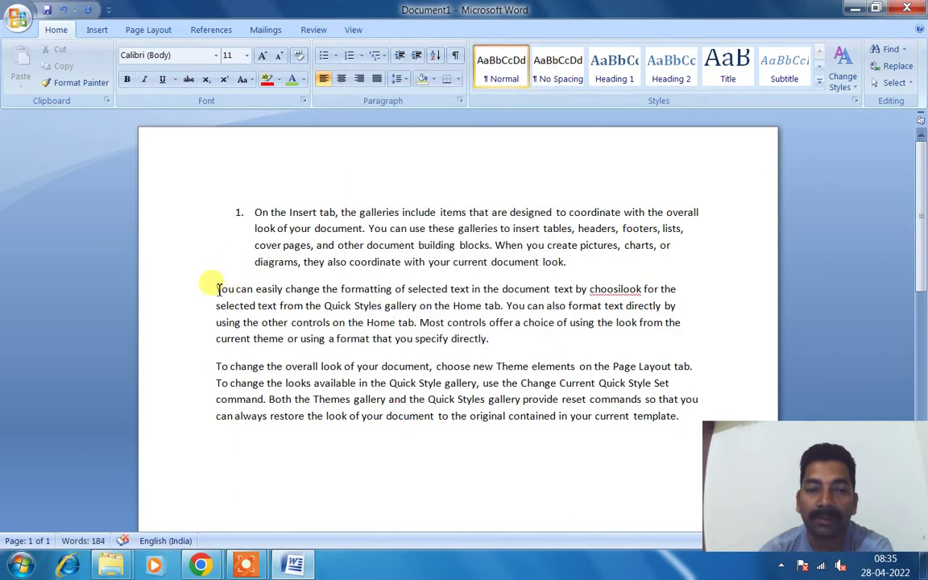
left_click(352, 56)
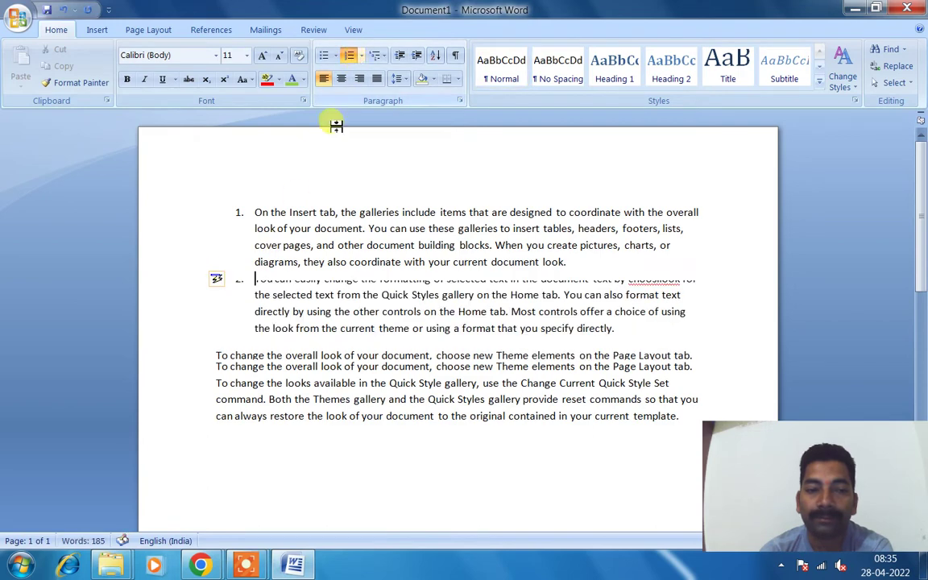
left_click(218, 355)
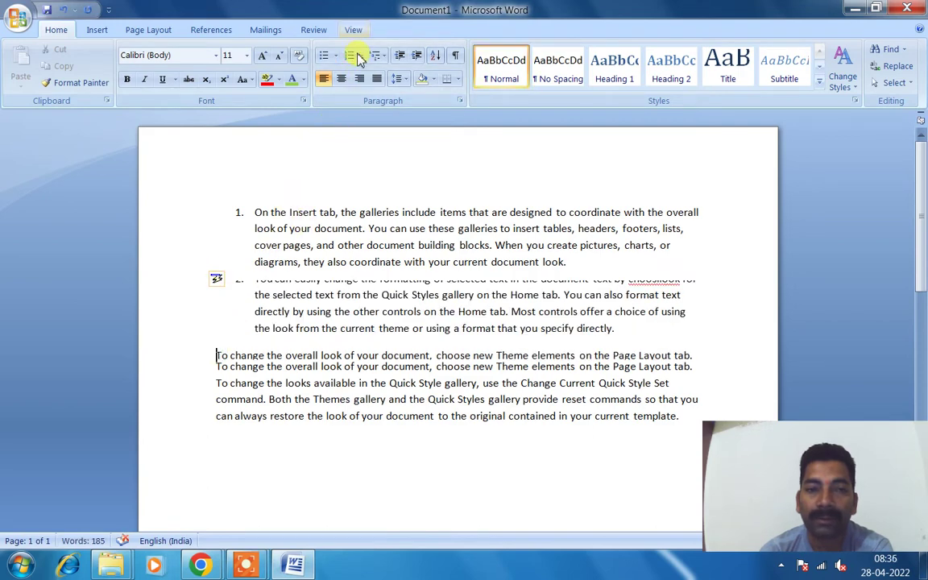
left_click(352, 56)
Step: Place the insertion point on the empty line below the numbered list
double_click(439, 394)
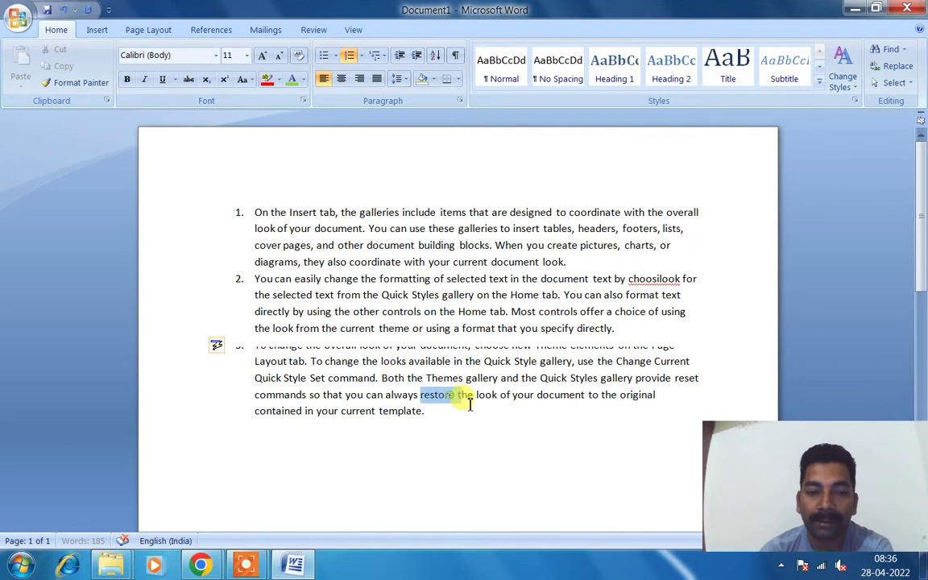
scroll(496, 382, "down", 4)
left_click(538, 336)
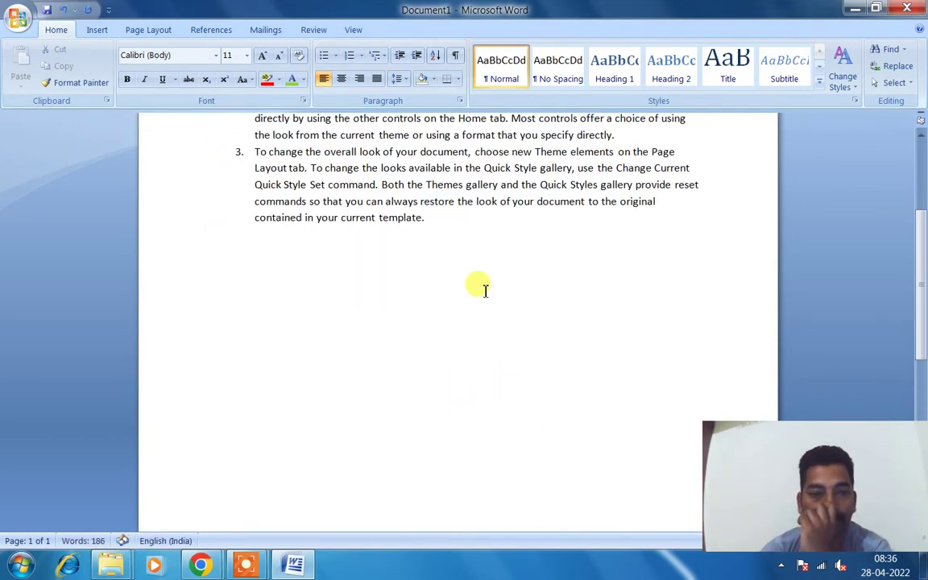
scroll(482, 294, "up", 4)
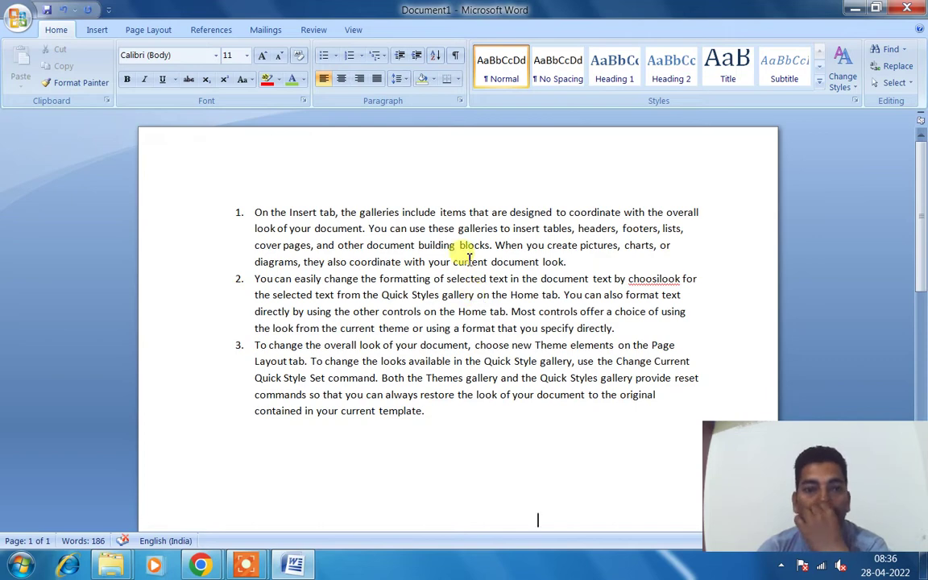
left_click(361, 56)
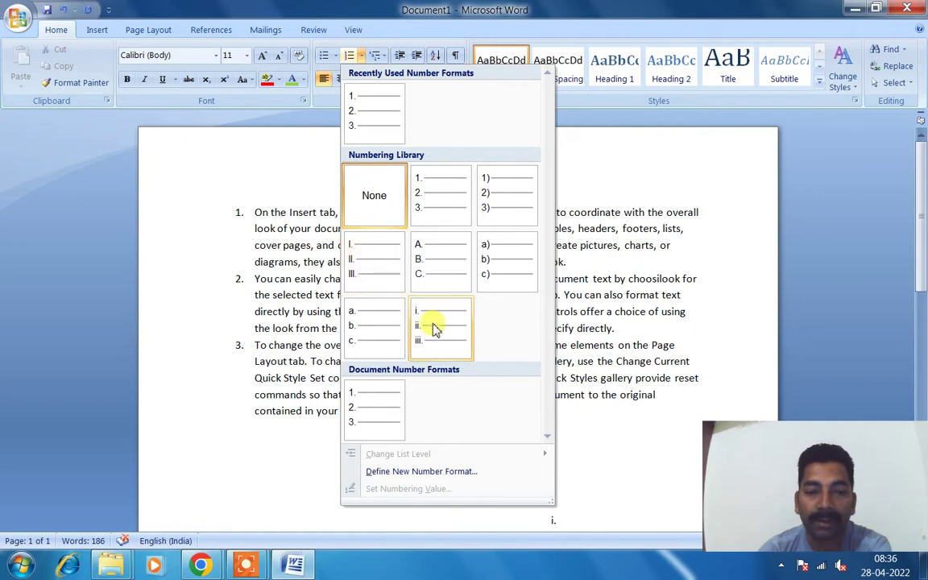
left_click(733, 199)
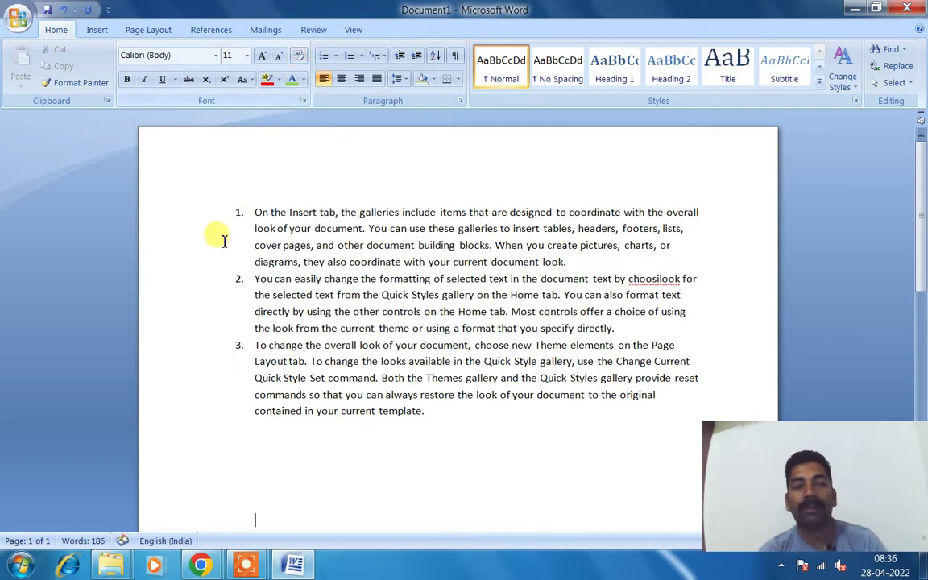
Step: Clear all formatting from the three numbered paragraphs
left_click(254, 213)
left_click(327, 434, "shift")
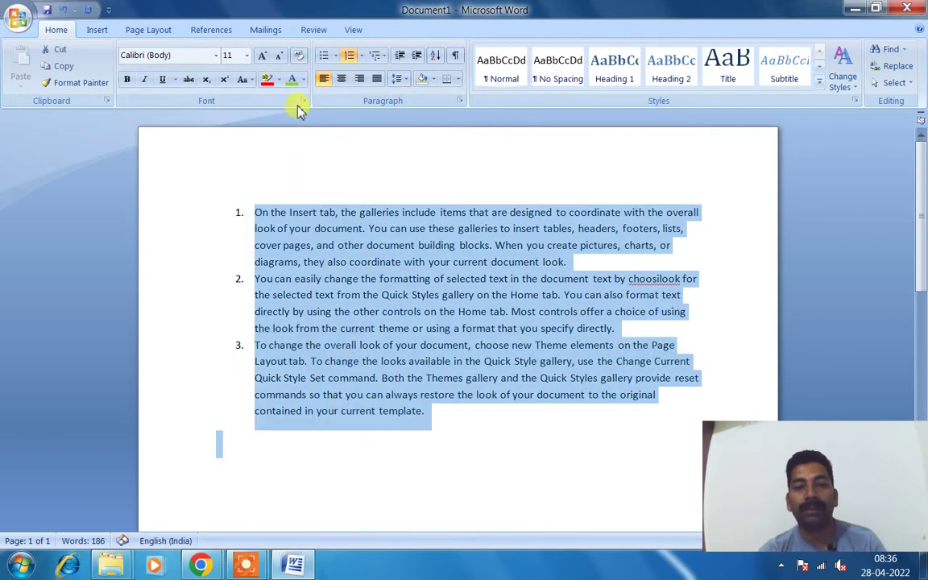
left_click(297, 55)
left_click(425, 136)
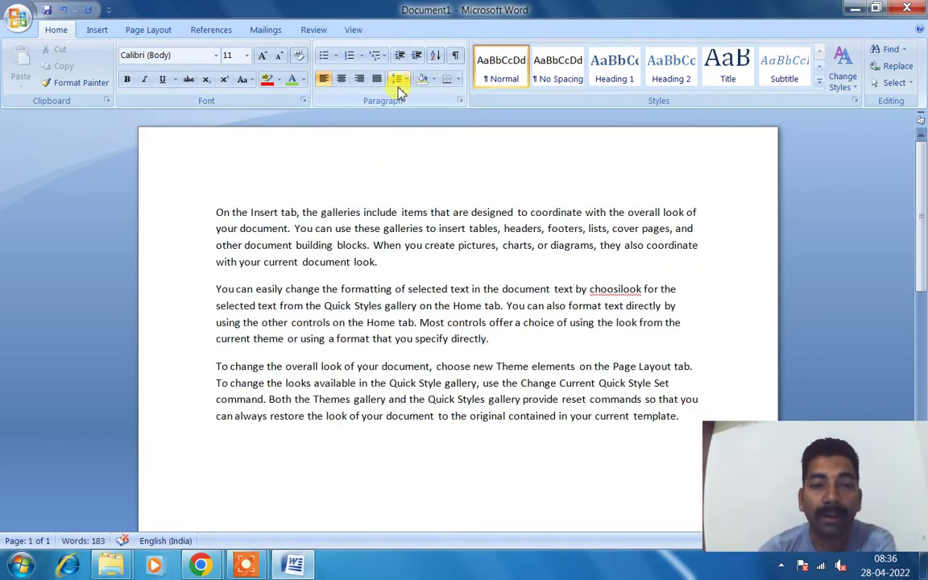
Step: Apply the 1 Heading 1, 1.1 Heading 2, 1.1.1 Heading 3 multilevel list to the first paragraph
left_click(379, 57)
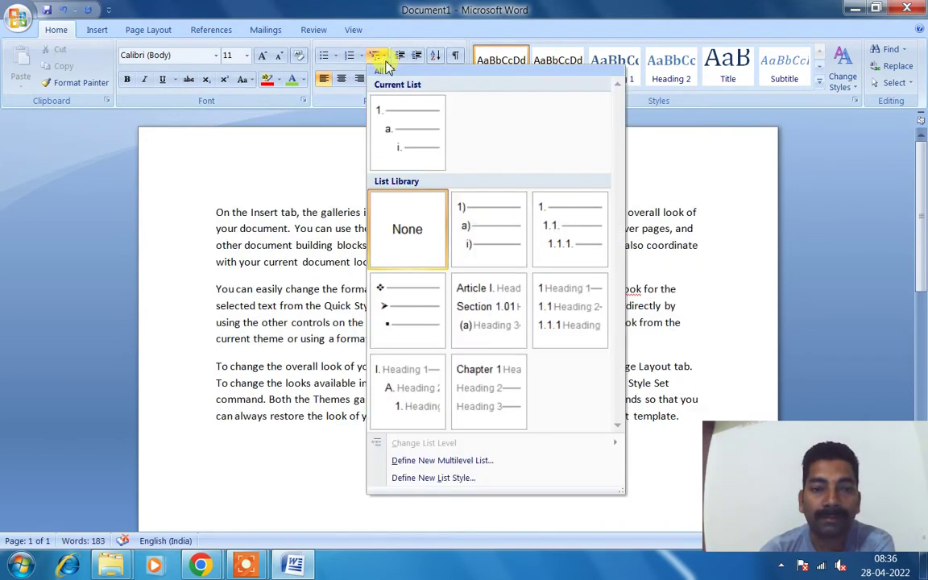
mouse_move(514, 244)
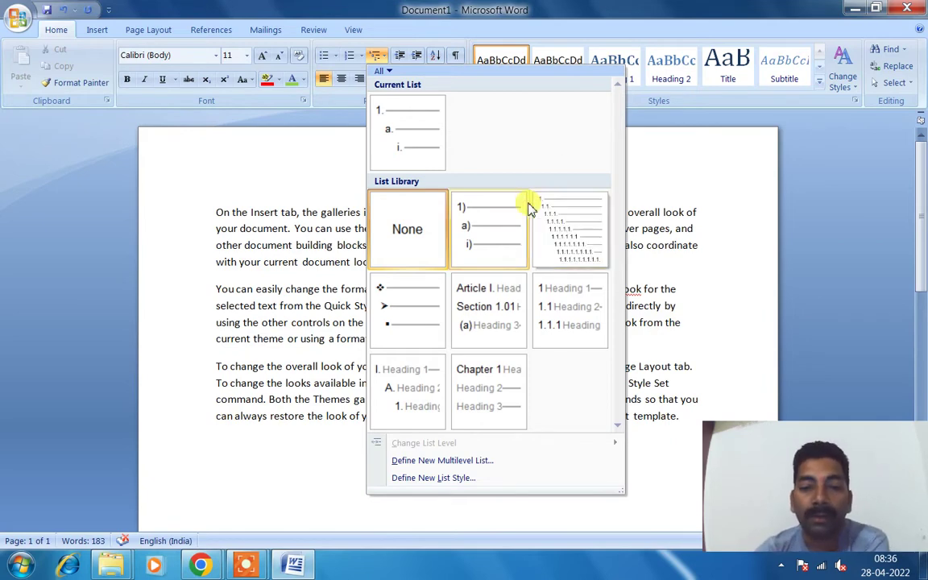
left_click(570, 298)
scroll(308, 276, "down", 1)
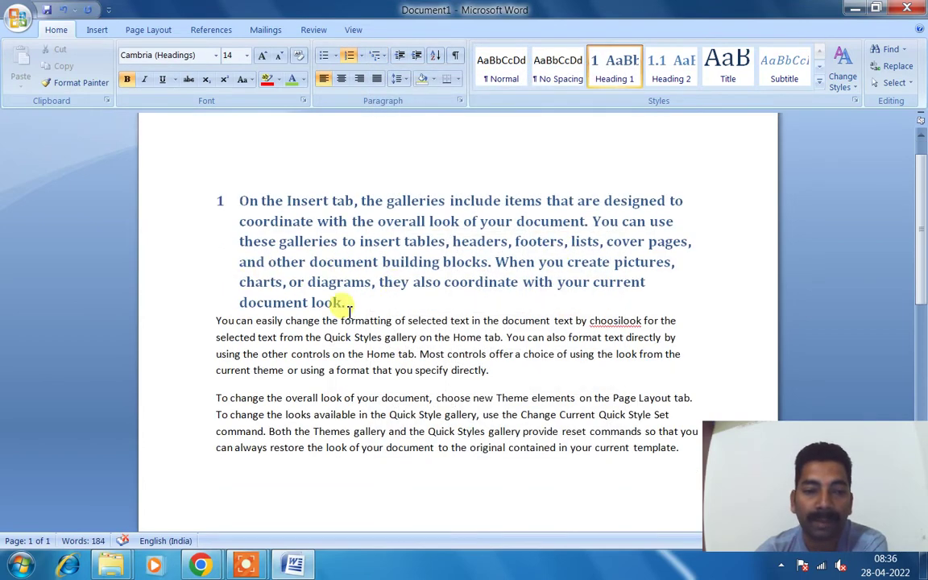
Step: Apply the same heading-numbered multilevel list to the second and third paragraphs
left_click(213, 320)
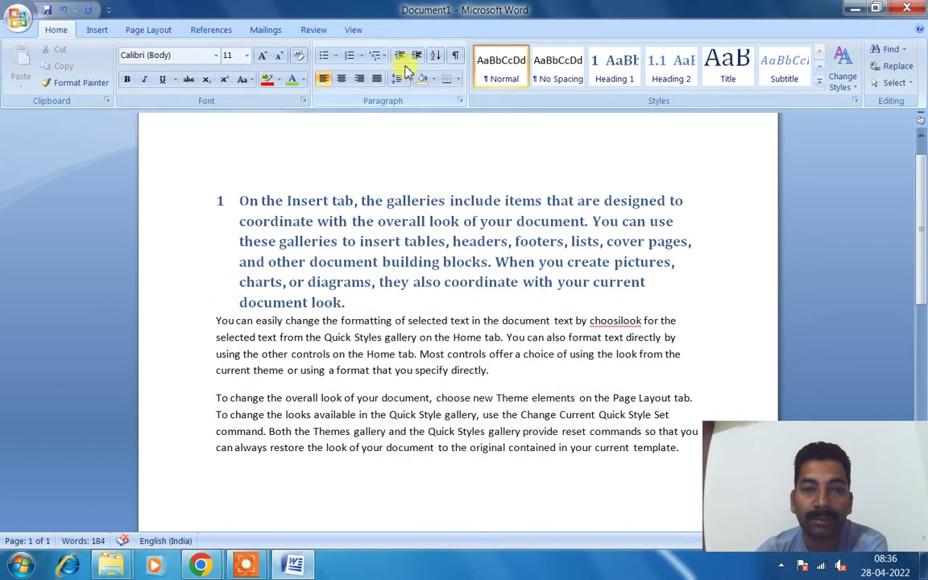
left_click(377, 55)
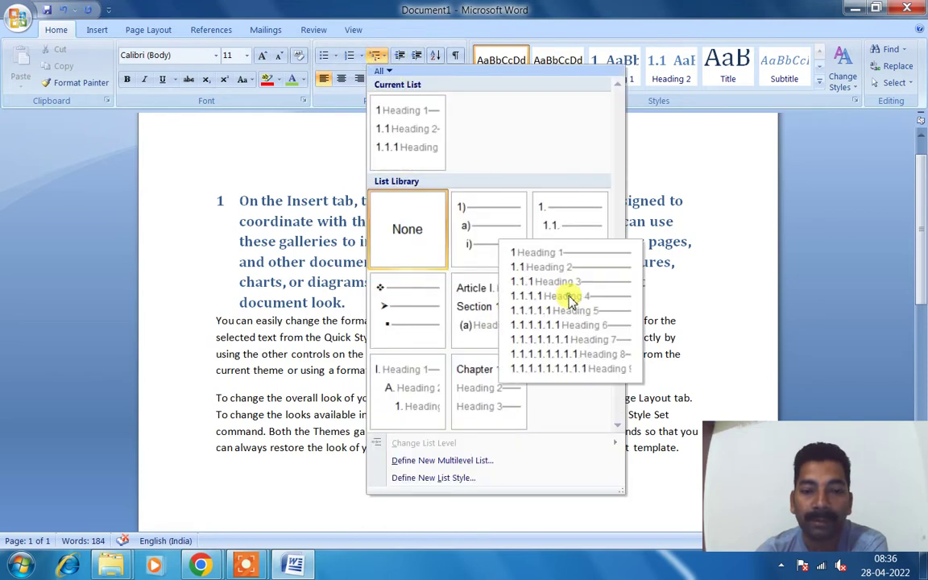
left_click(566, 296)
scroll(567, 250, "down", 2)
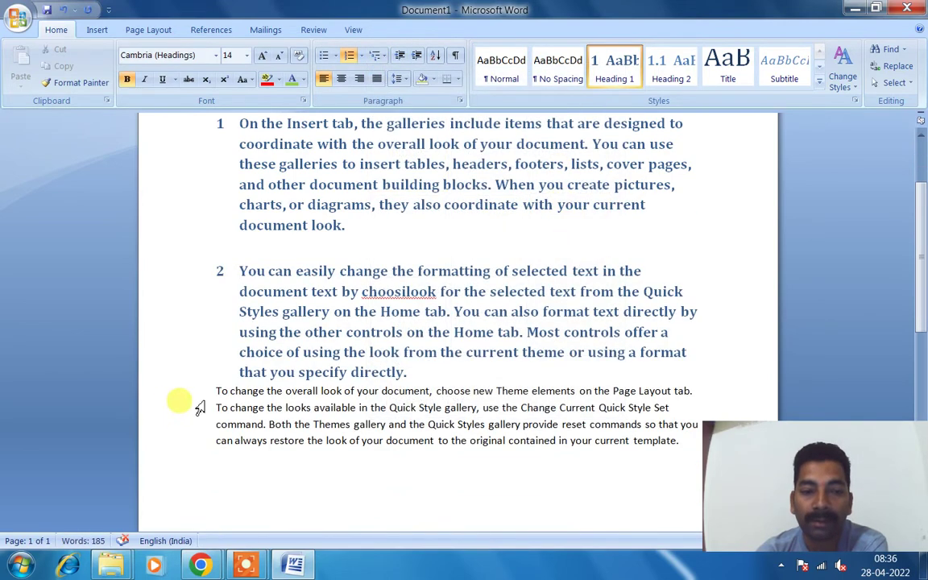
left_click(217, 393)
left_click(375, 56)
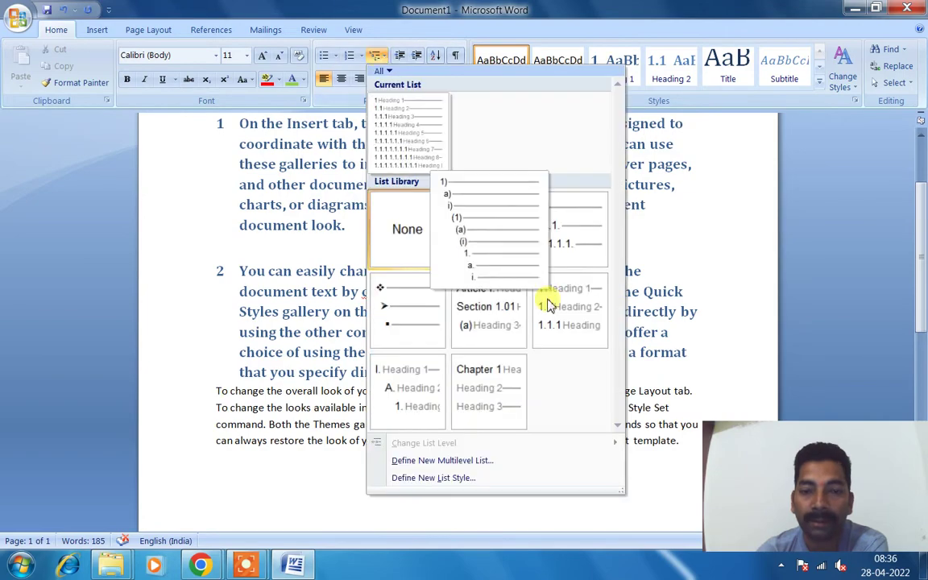
left_click(563, 314)
scroll(446, 304, "down", 3)
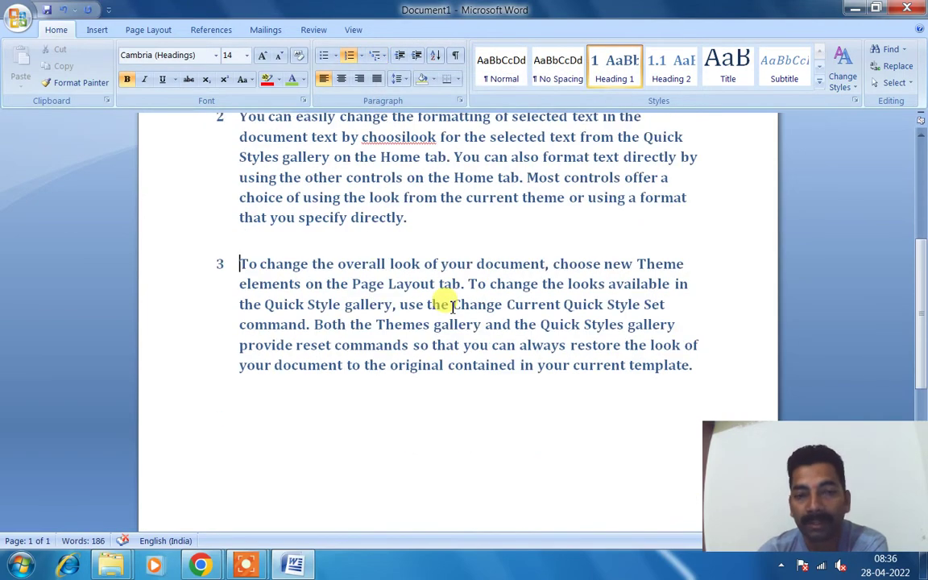
Step: Select the whole document and clear its heading and multilevel list formatting
scroll(439, 301, "up", 5)
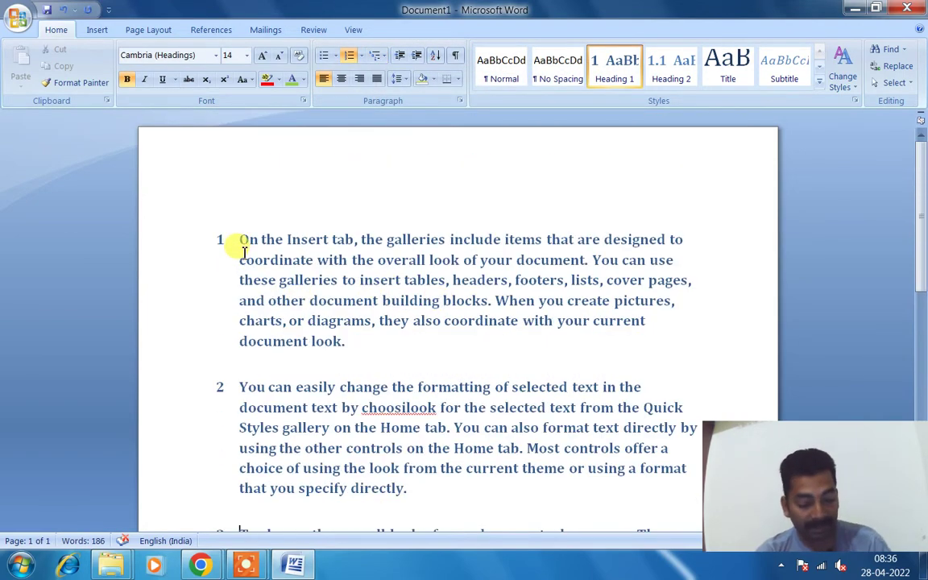
key("ctrl+a")
left_click(298, 55)
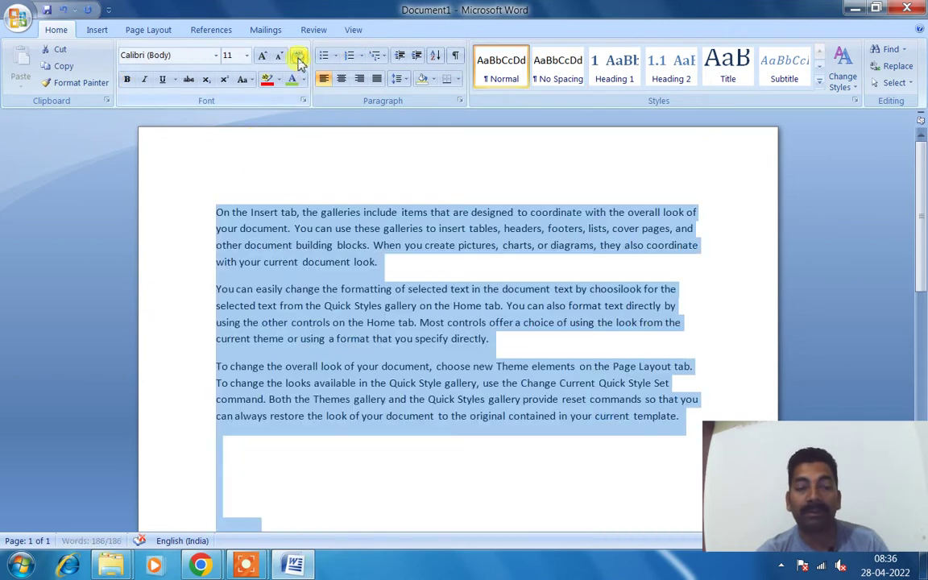
left_click(472, 173)
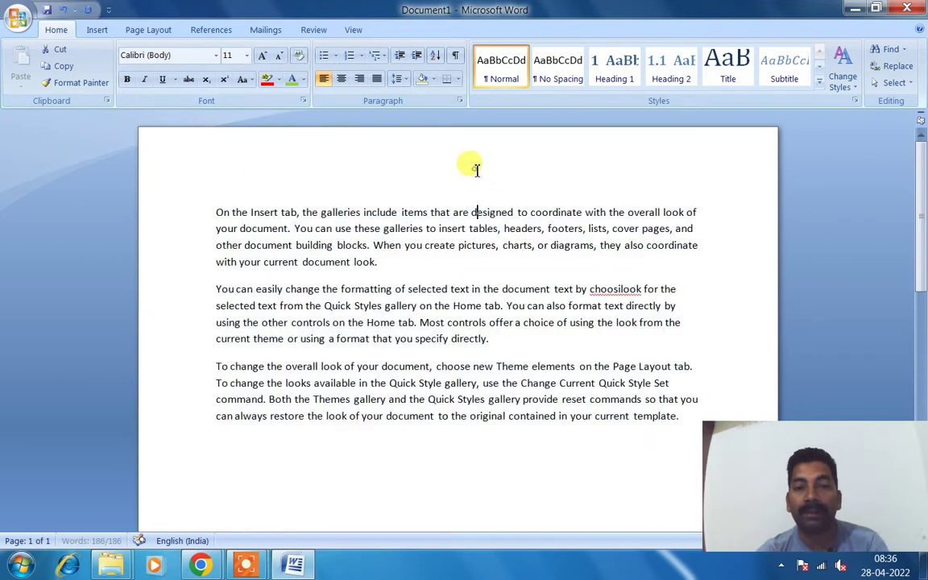
Step: Increase the first paragraph's indent by ten levels
left_click(418, 60)
left_click(418, 60)
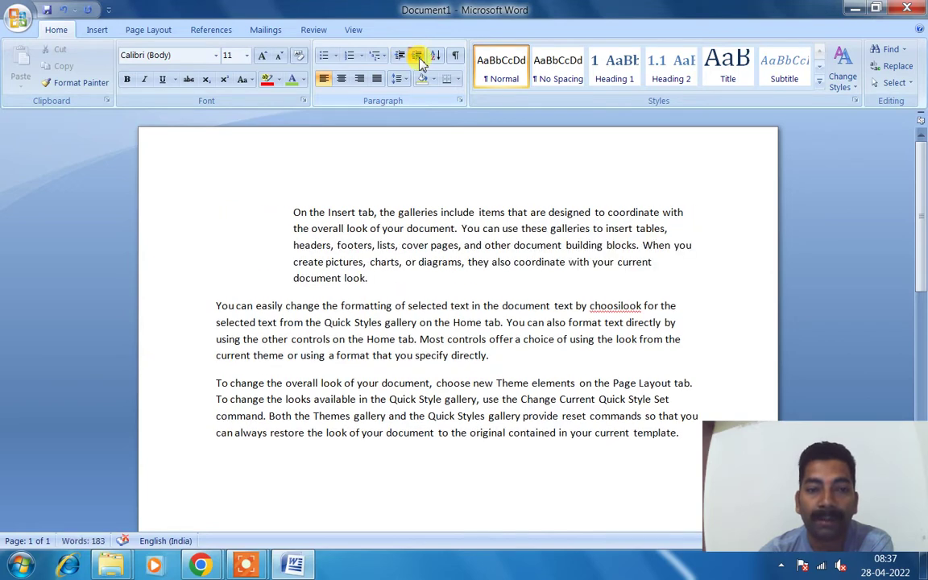
left_click(418, 60)
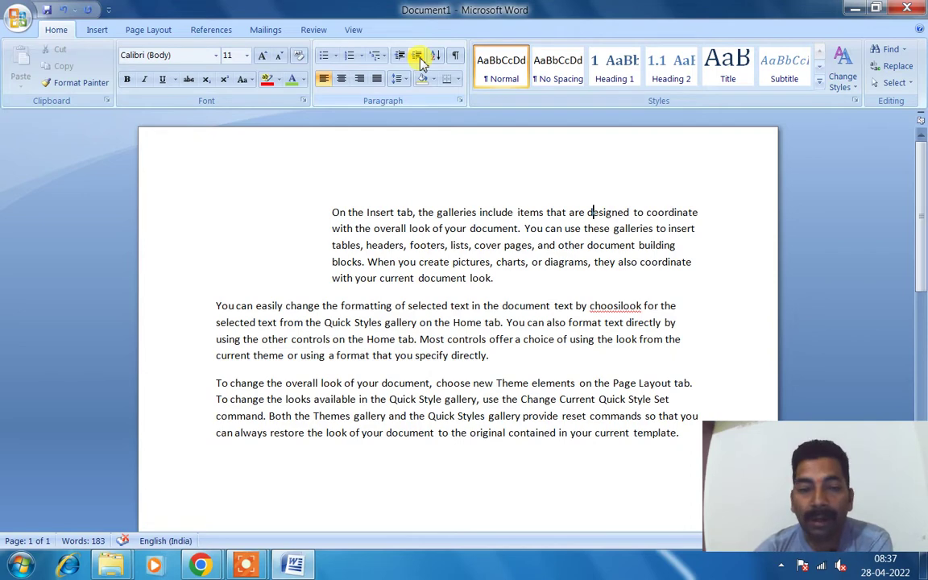
left_click(418, 60)
left_click(418, 59)
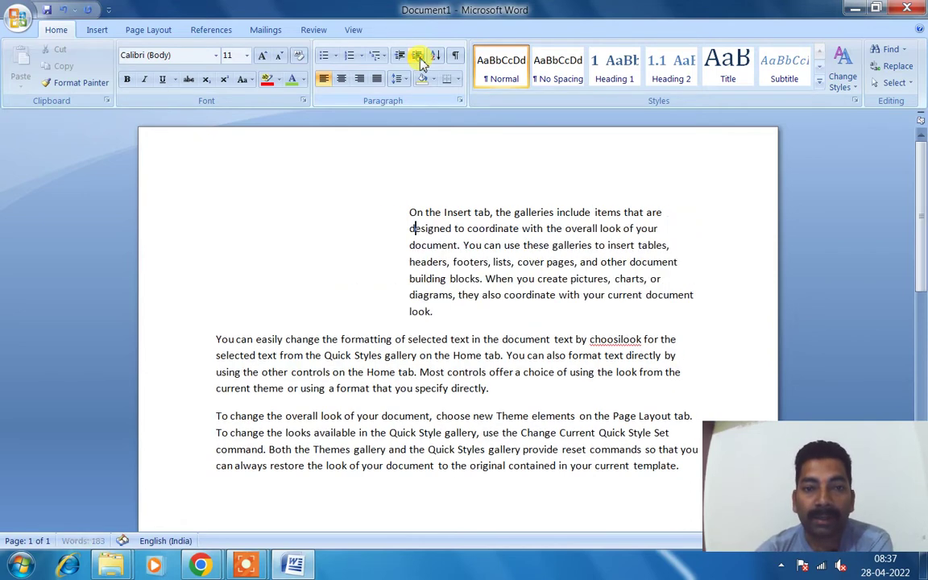
left_click(418, 60)
left_click(418, 60)
left_click(418, 60)
left_click(418, 59)
left_click(418, 60)
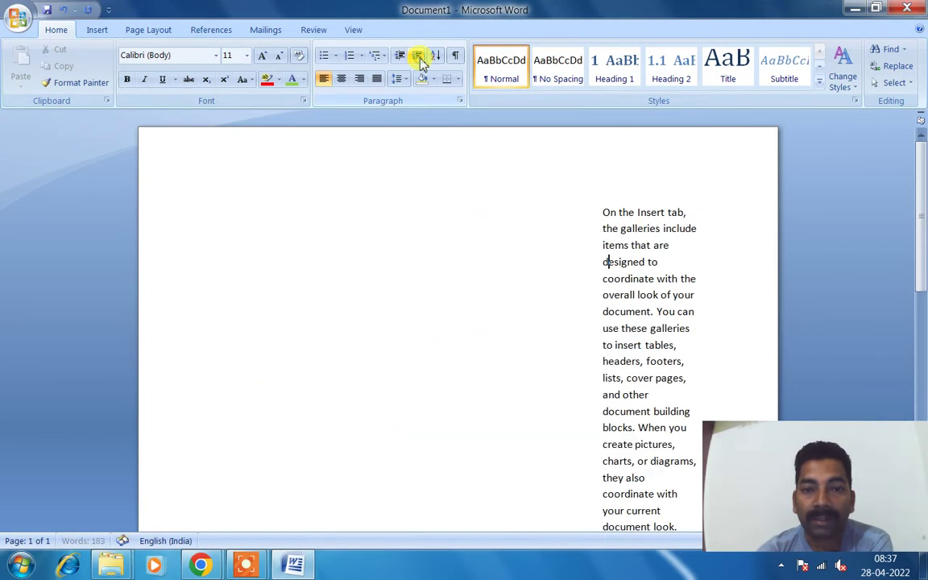
Step: Decrease the first paragraph's indent by ten levels, back to the page margin
left_click(399, 59)
left_click(399, 60)
left_click(400, 60)
left_click(400, 59)
left_click(400, 59)
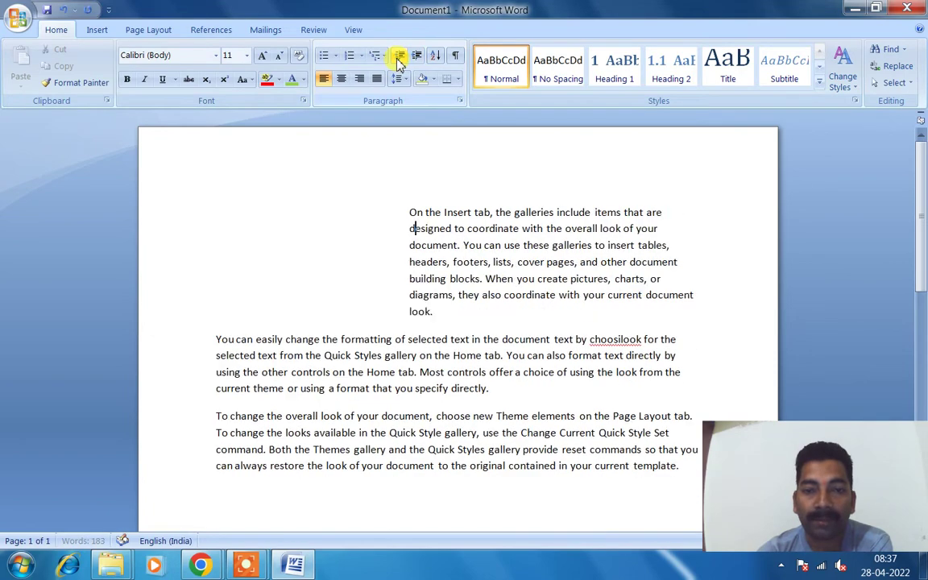
left_click(400, 60)
left_click(399, 60)
left_click(399, 60)
left_click(399, 60)
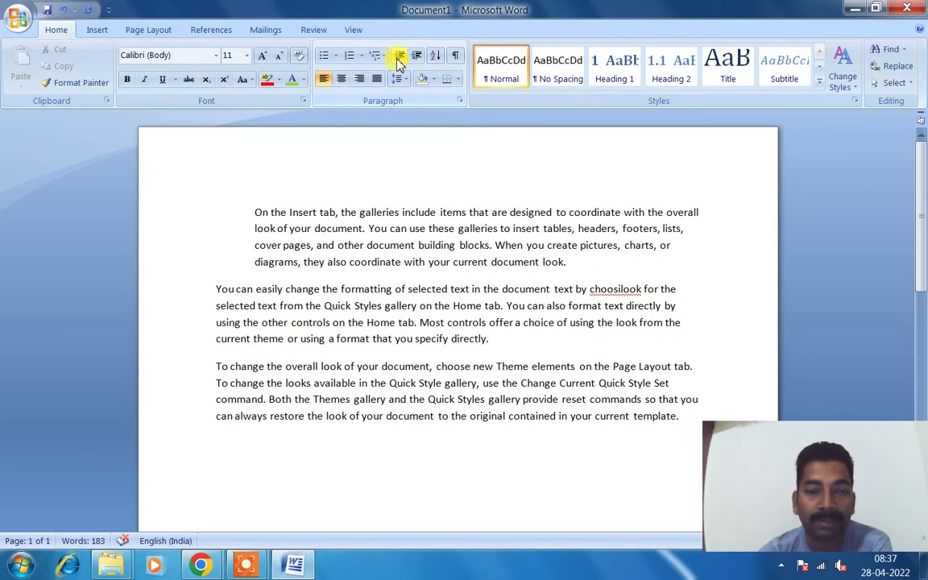
left_click(399, 60)
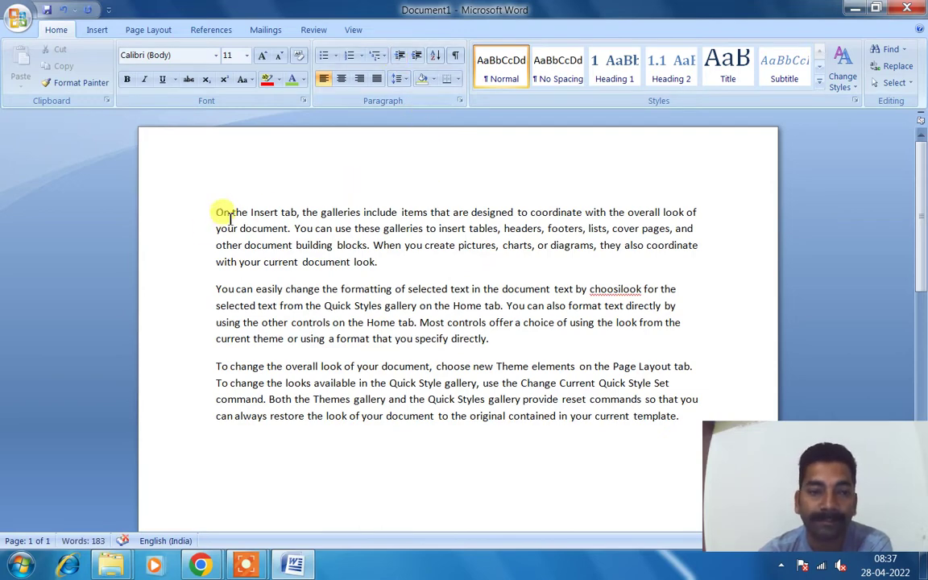
Step: Enter the numbers 1, 2 and 34 on separate lines below the last paragraph
scroll(298, 319, "down", 3)
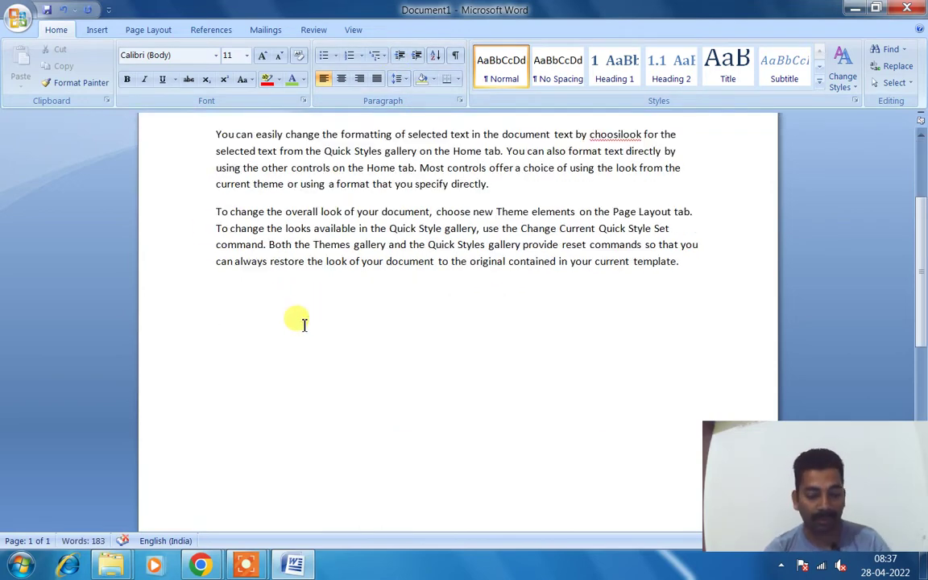
left_click(304, 322)
type("1")
key("Return")
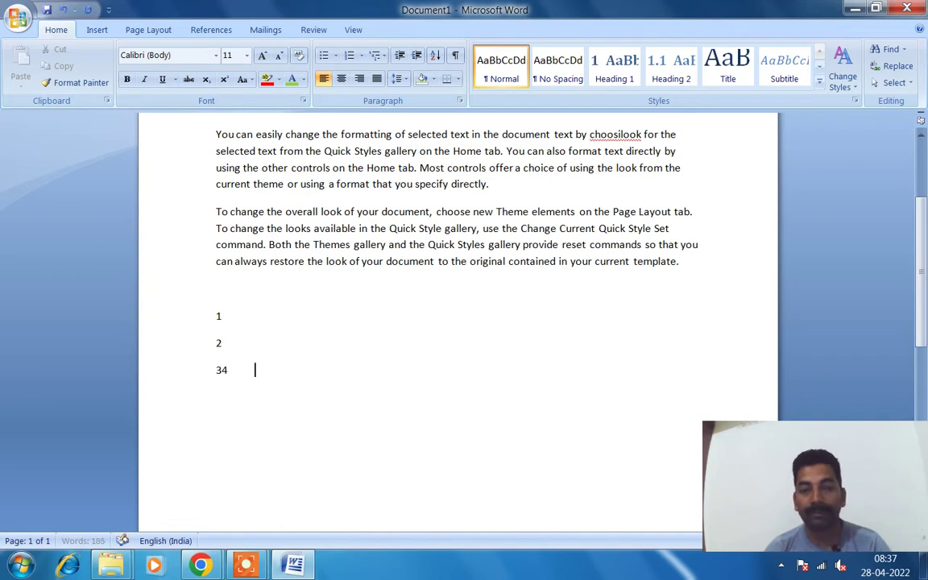
Step: Sort the three number lines by paragraph as Number type in ascending order, with no header row
left_click_drag(219, 321, 238, 373)
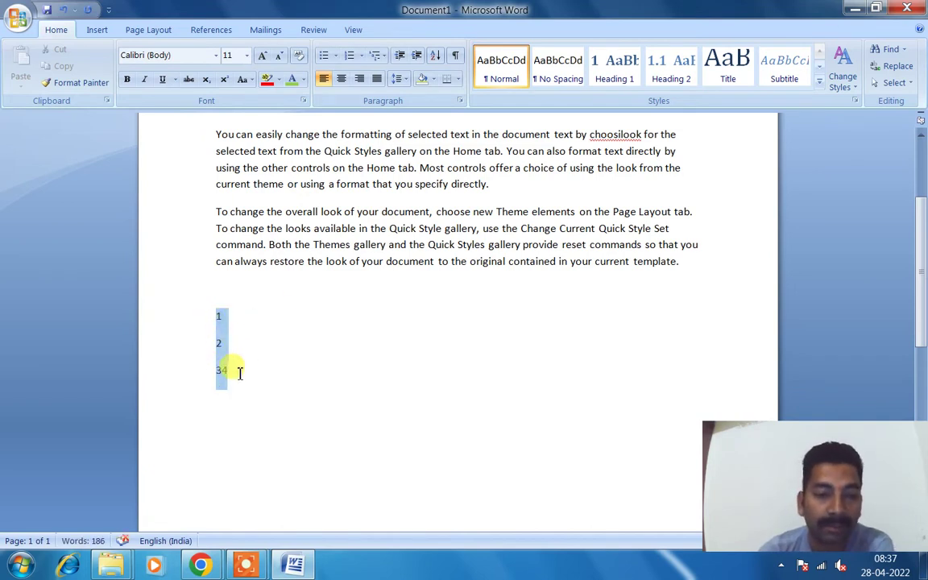
left_click(436, 56)
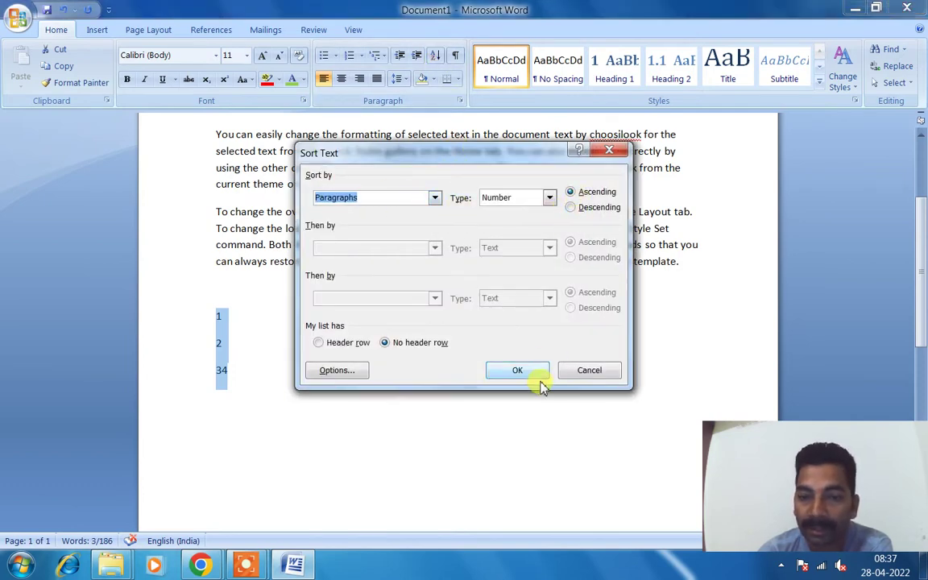
left_click(517, 370)
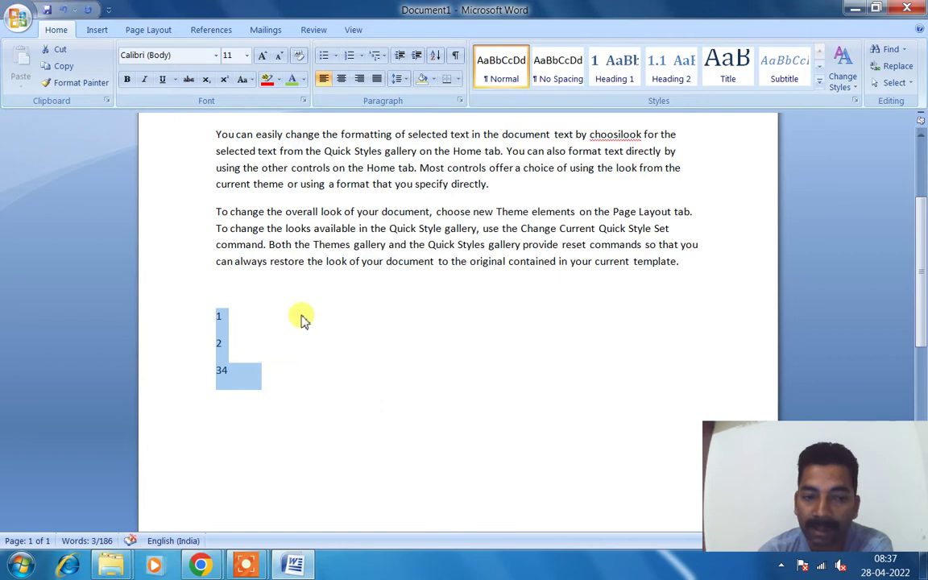
Step: Sort the three number lines in descending order
left_click(436, 60)
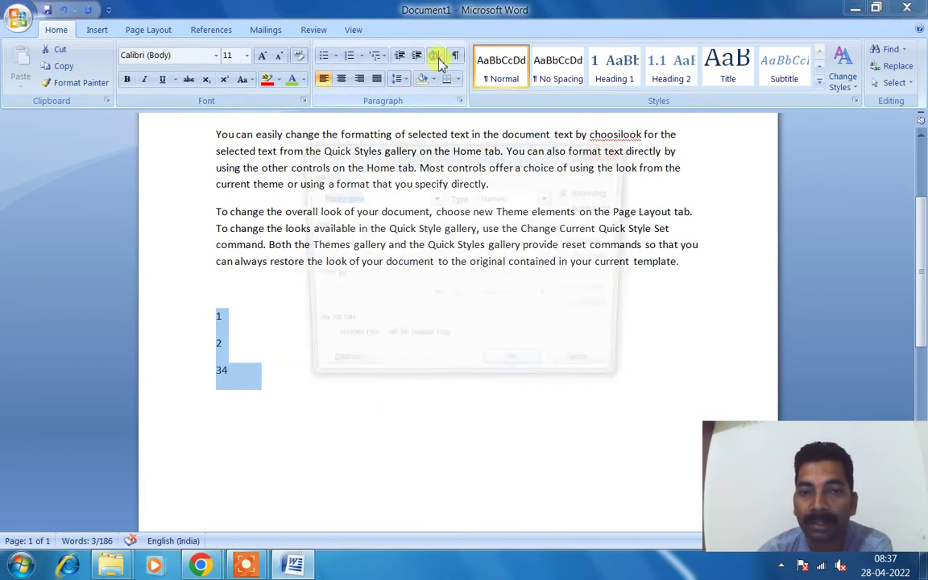
left_click(595, 207)
left_click(517, 372)
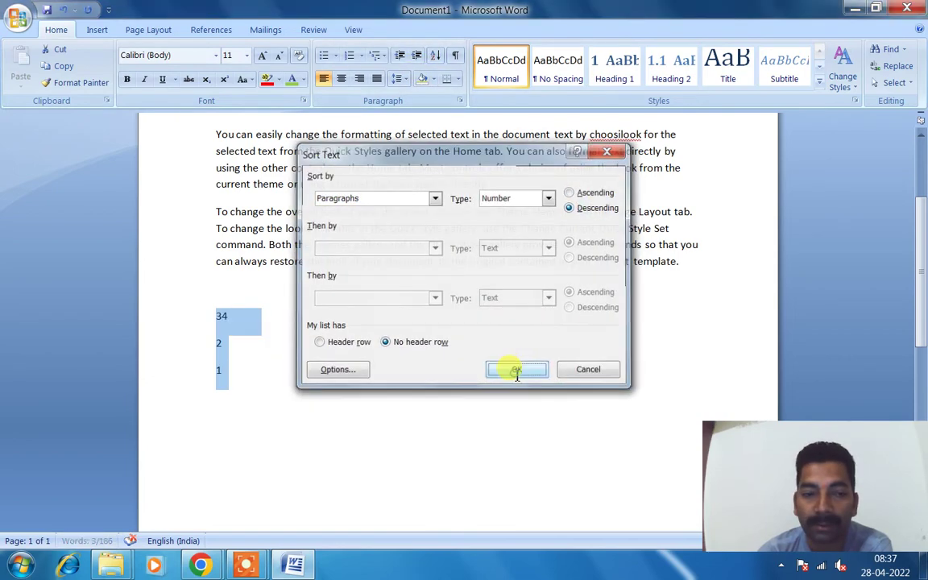
left_click(257, 343)
left_click_drag(214, 311, 239, 389)
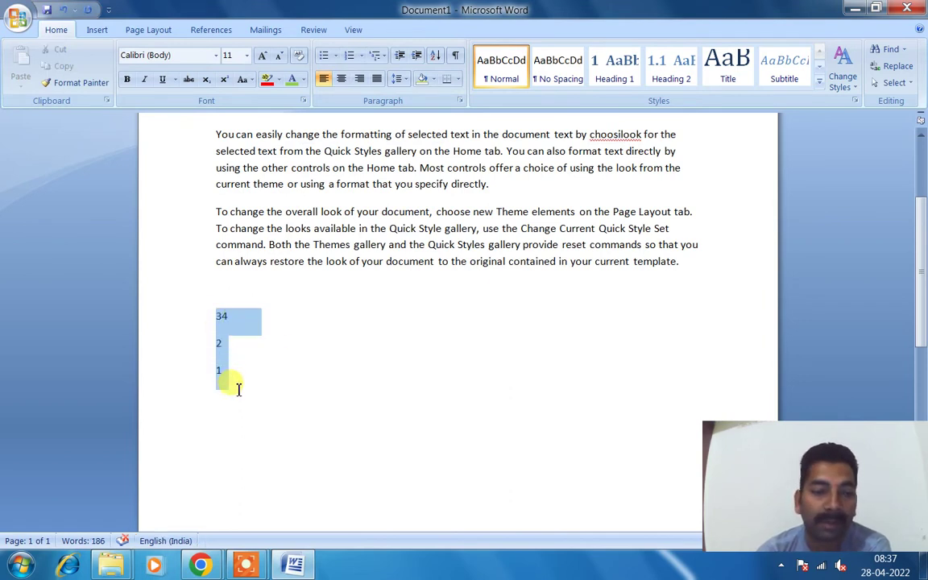
left_click(484, 332)
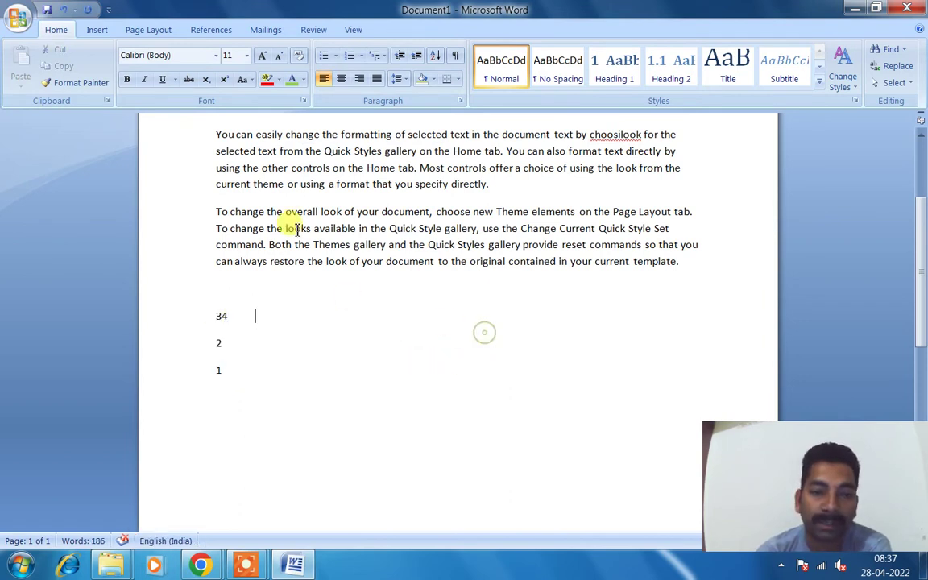
Step: Sort the three text paragraphs above the numbers by paragraph as Text type in ascending order
scroll(232, 149, "up", 2)
left_click_drag(219, 135, 306, 338)
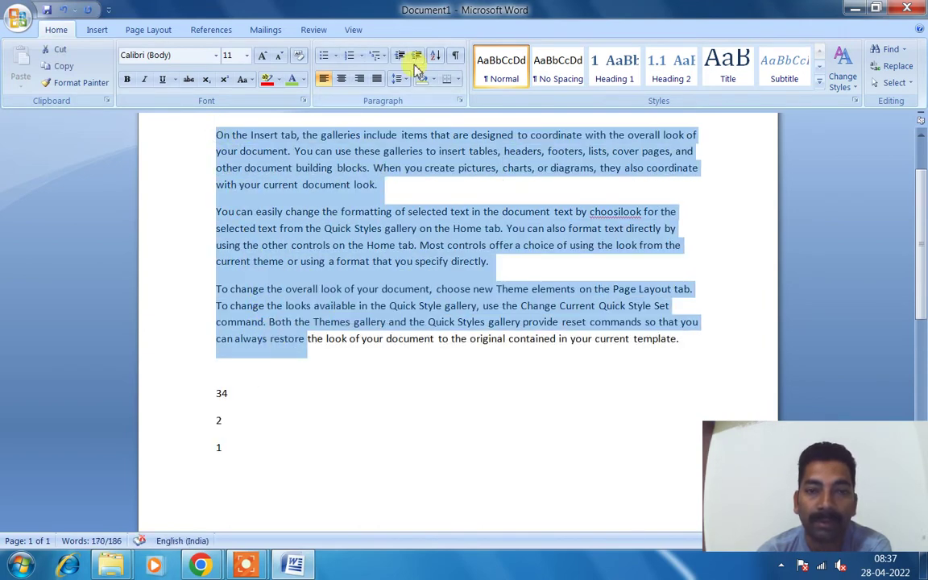
left_click(436, 56)
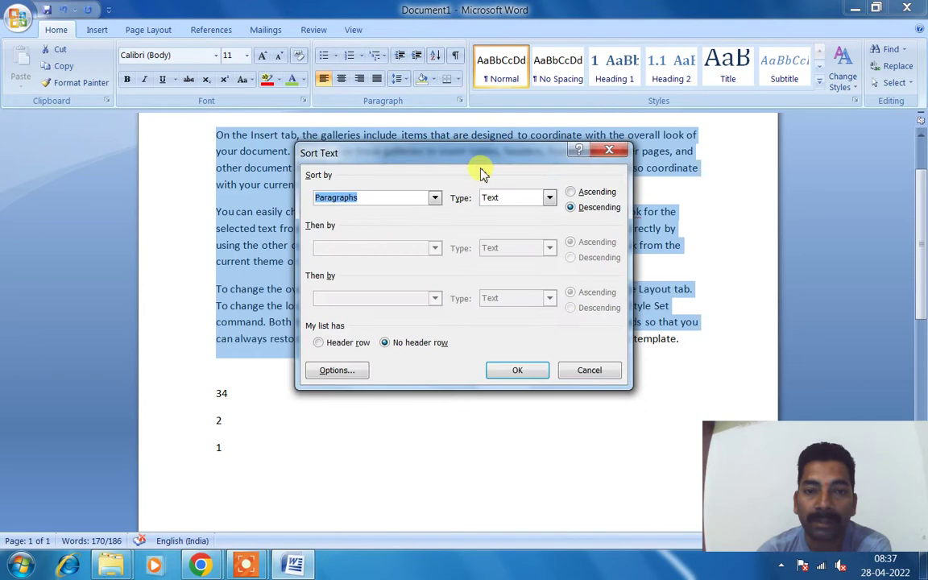
left_click(571, 192)
left_click(517, 370)
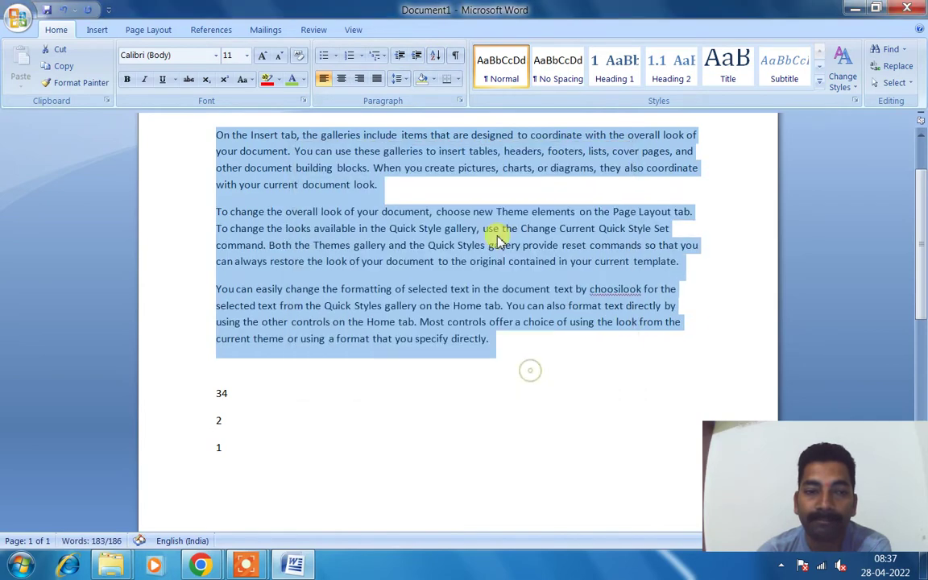
Step: Sort the three selected text paragraphs by paragraph as Text type in descending order, with no header row
left_click(432, 59)
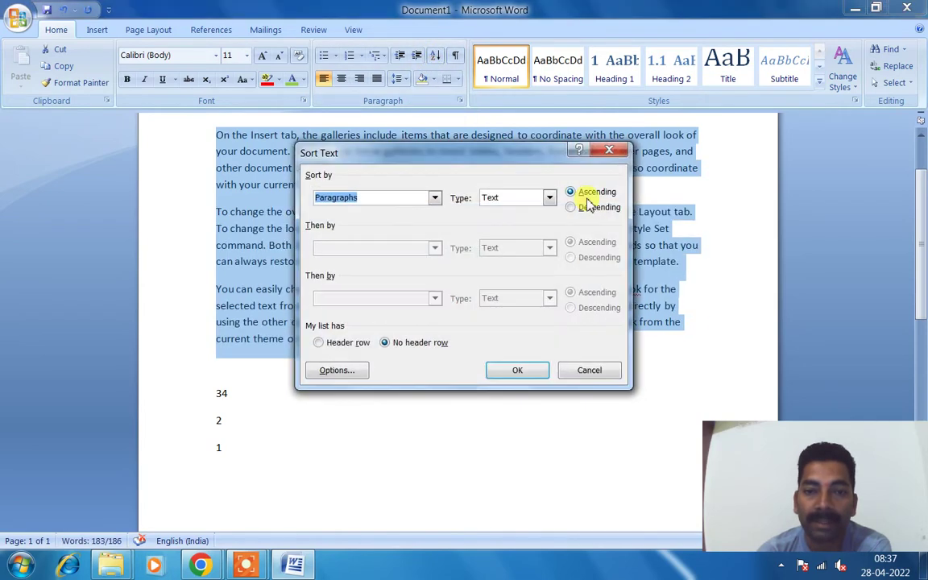
left_click(591, 208)
left_click(530, 370)
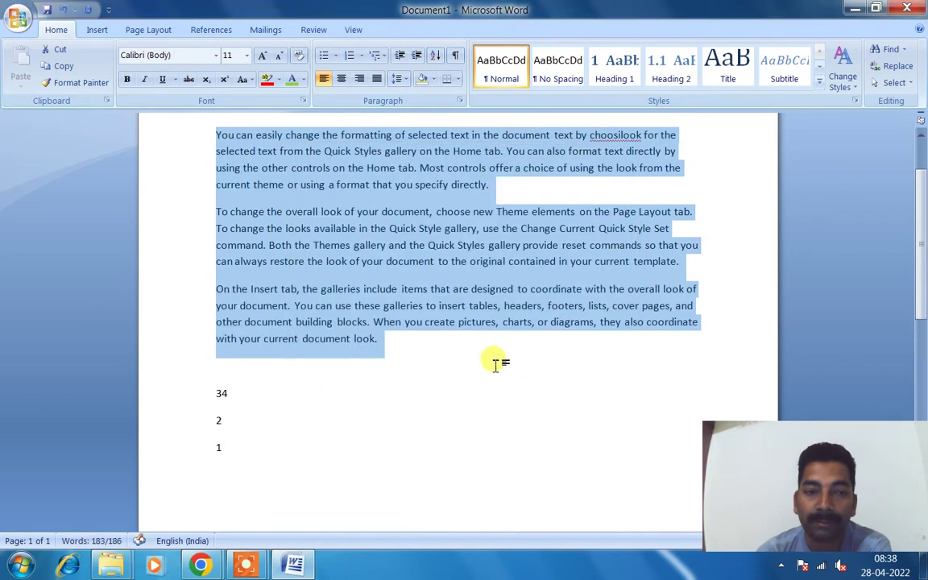
left_click(497, 363)
scroll(313, 210, "up", 2)
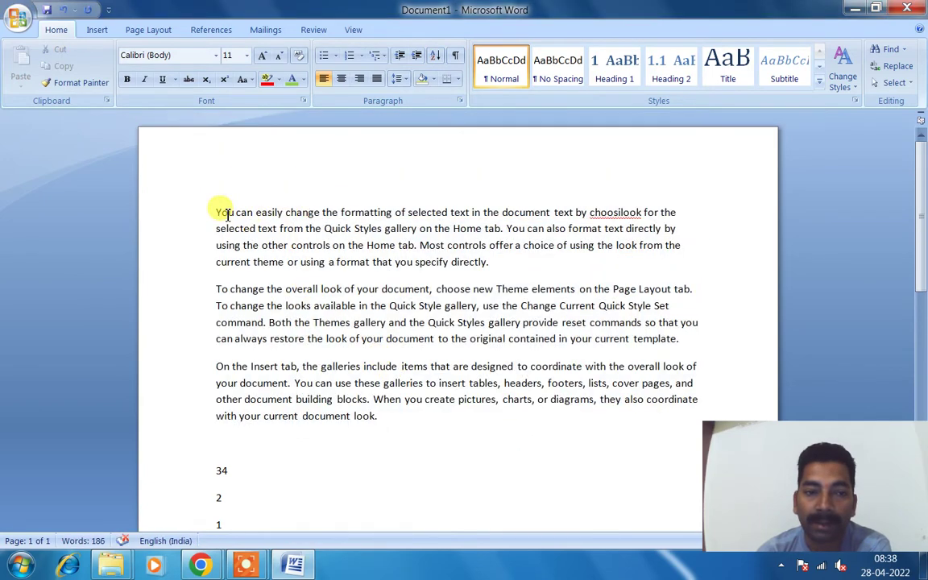
Step: Examine the order of the sorted paragraphs and the number lines below them
left_click_drag(216, 211, 451, 430)
left_click(451, 425)
scroll(456, 271, "down", 4)
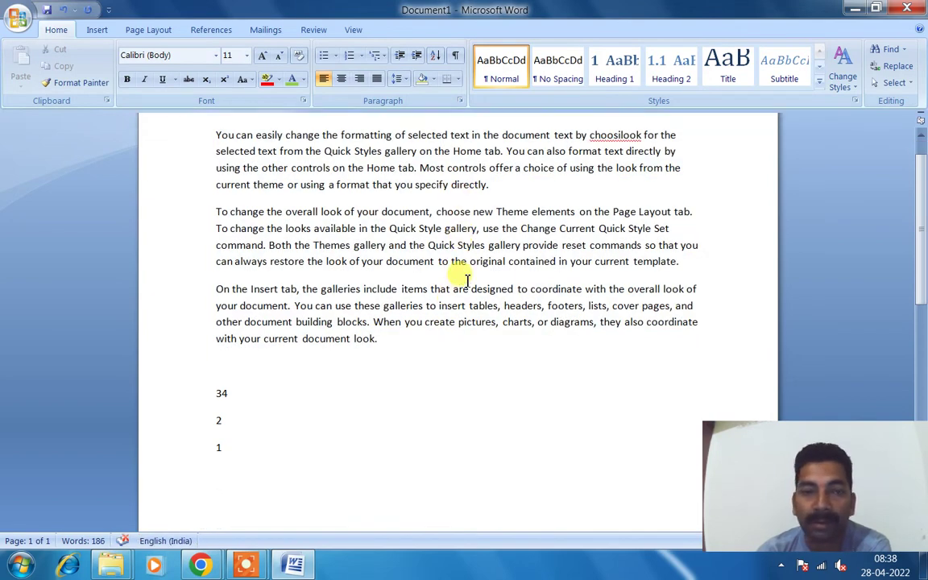
scroll(474, 288, "up", 4)
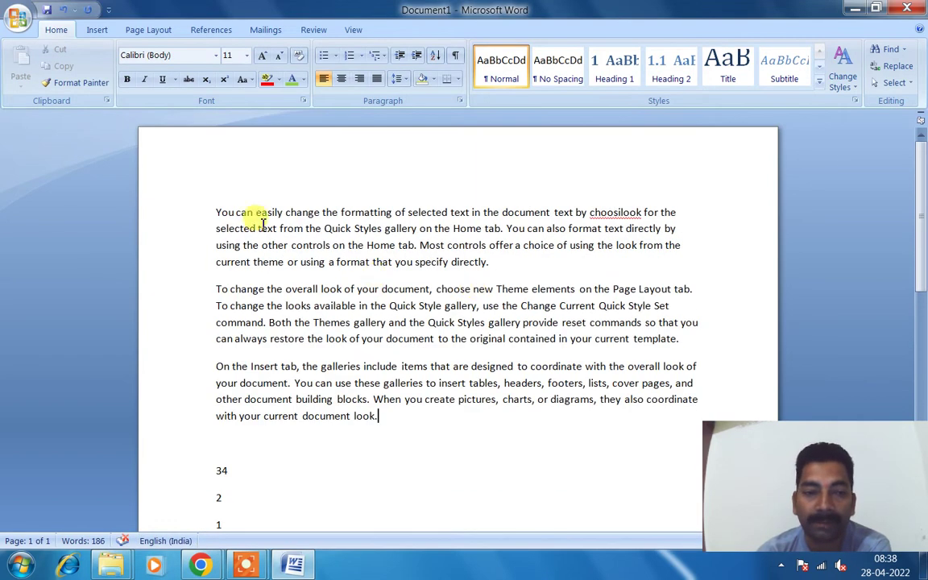
left_click_drag(215, 208, 416, 338)
left_click(416, 300)
scroll(427, 255, "up", 10)
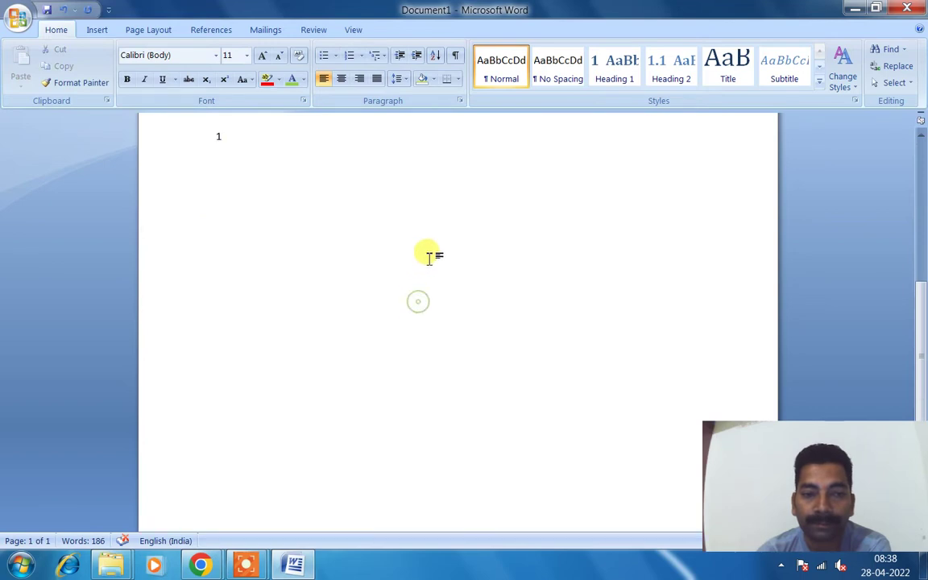
scroll(430, 256, "up", 3)
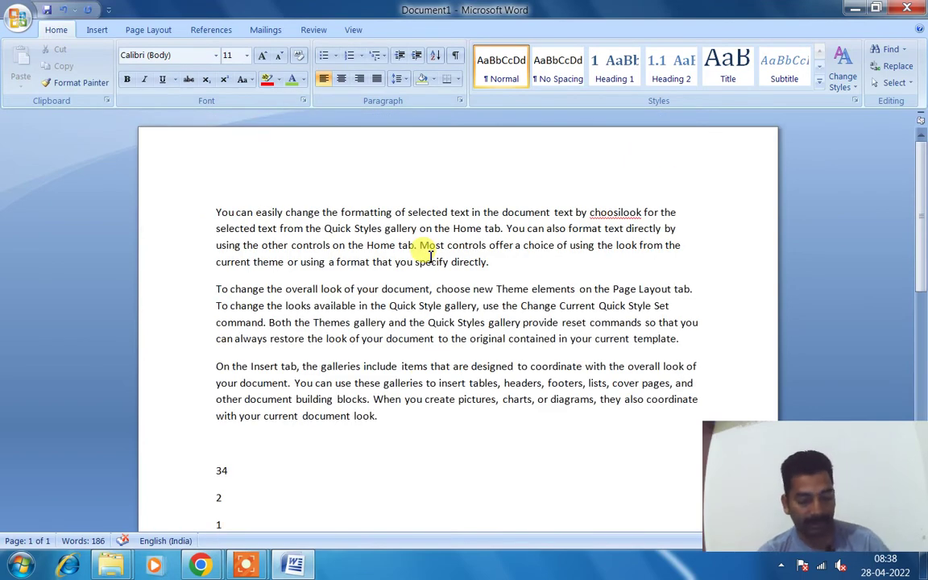
scroll(424, 305, "down", 5)
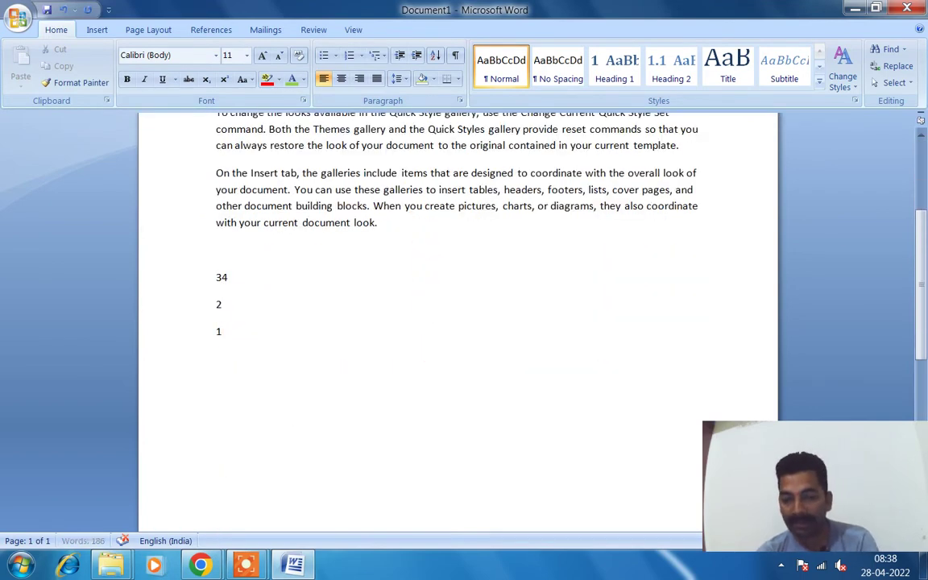
Step: Add blank lines below the number lines until the document extends onto a second page
key("Return")
key("Return")
key("Return")
key("Return")
key("Return")
key("Return")
key("Return")
key("Return")
key("Return")
key("Return")
key("Return")
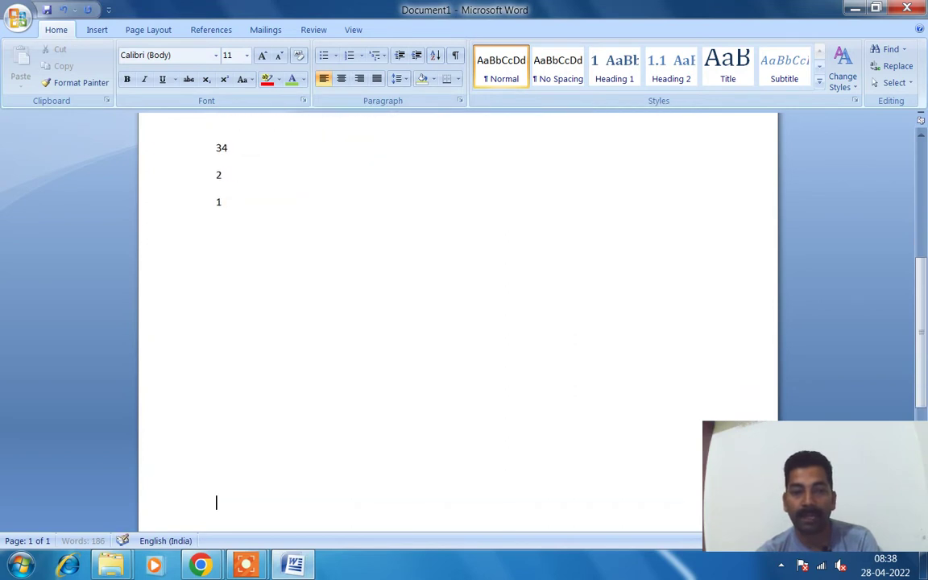
key("Return")
key("Return")
key("Return")
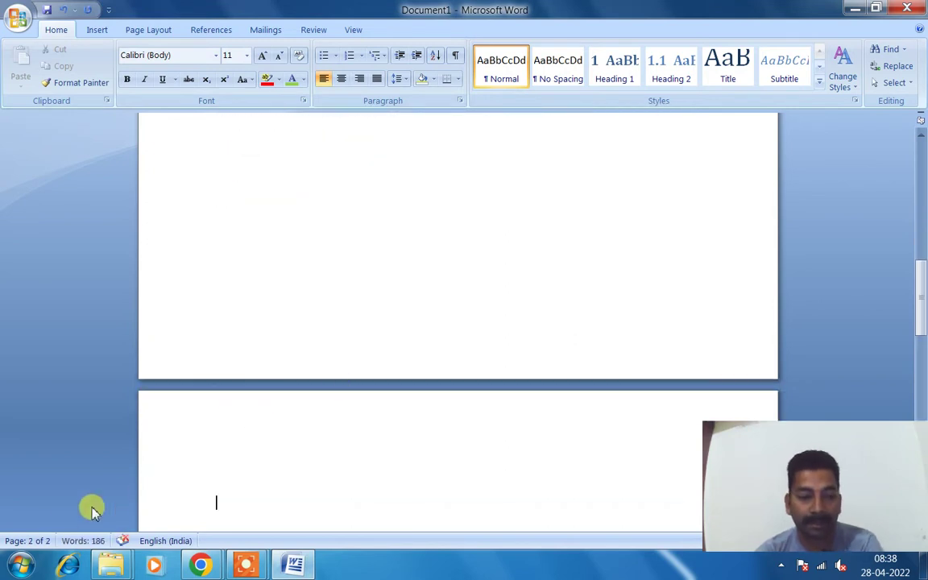
Step: Zoom out to 40% to view both pages side by side
scroll(316, 435, "down", 7)
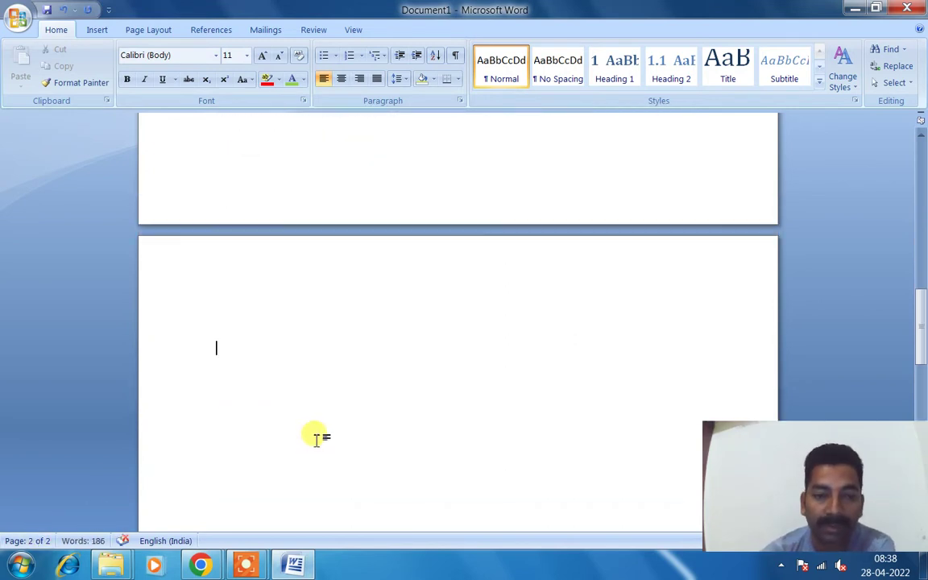
scroll(270, 259, "up", 3)
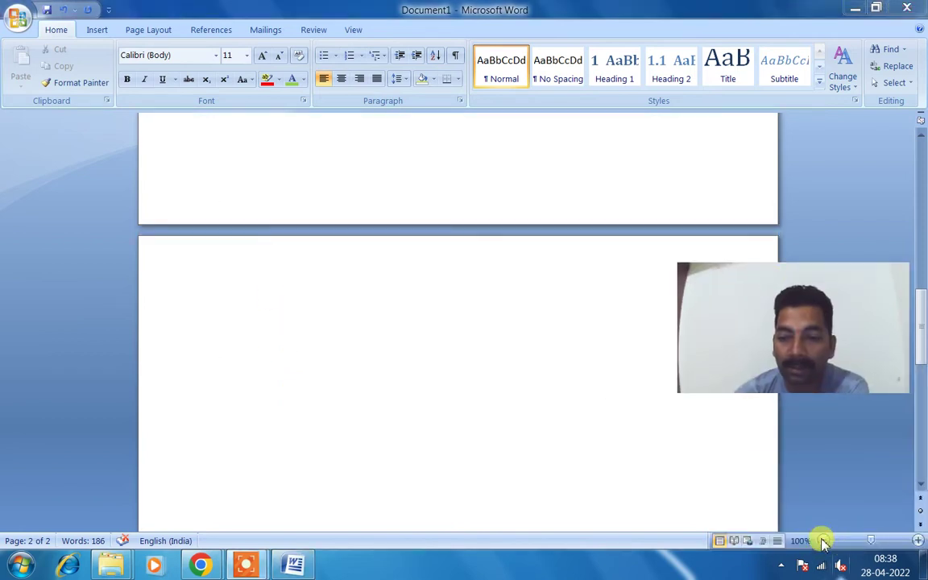
left_click(823, 540)
left_click(822, 540)
left_click(822, 540)
left_click(822, 540)
left_click(822, 540)
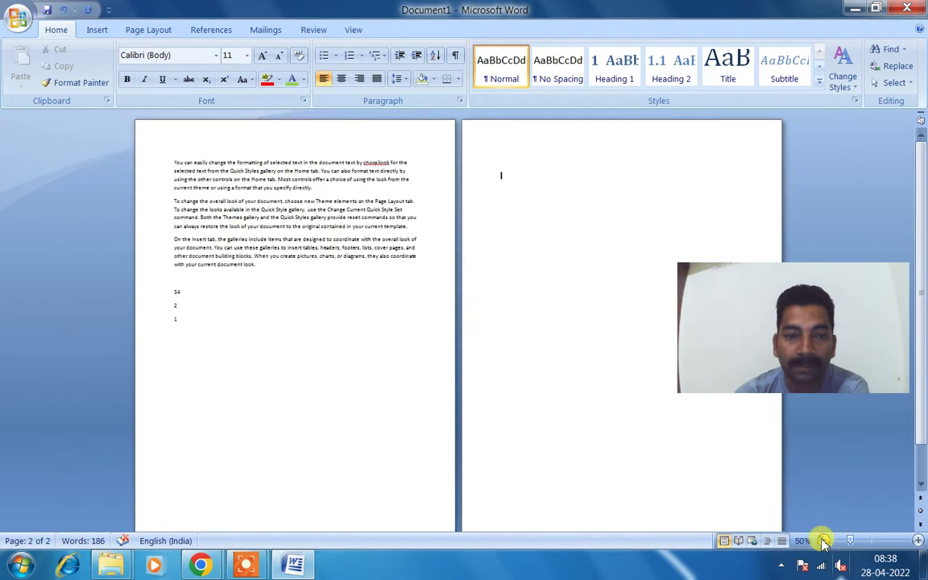
left_click(822, 540)
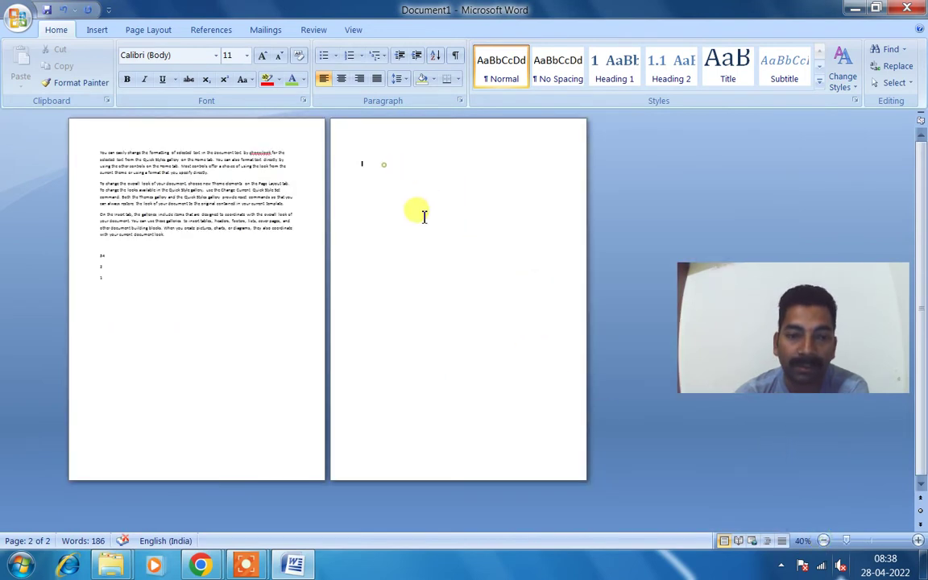
Step: Delete the blank lines on the second page and extend the document onto a second page again
key("BackSpace")
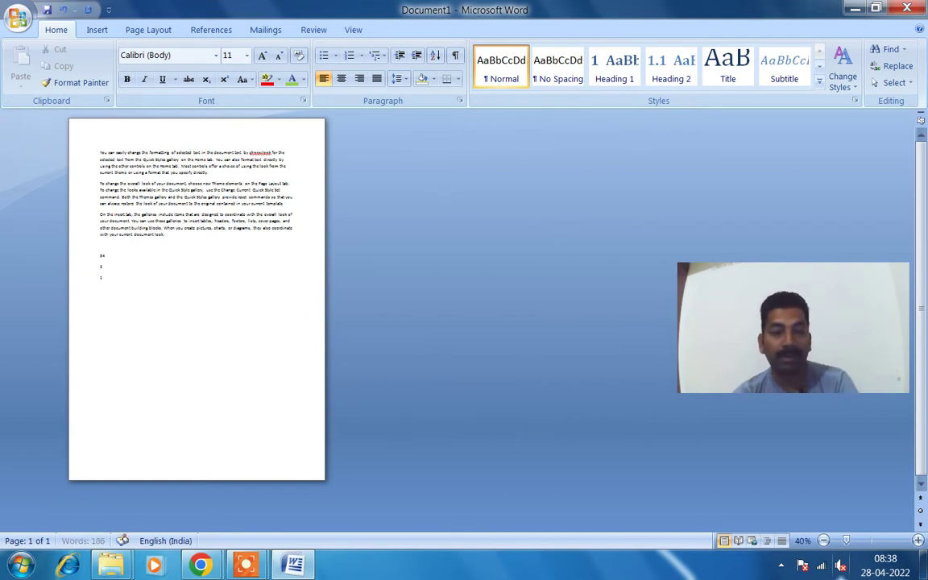
key("ctrl+Return")
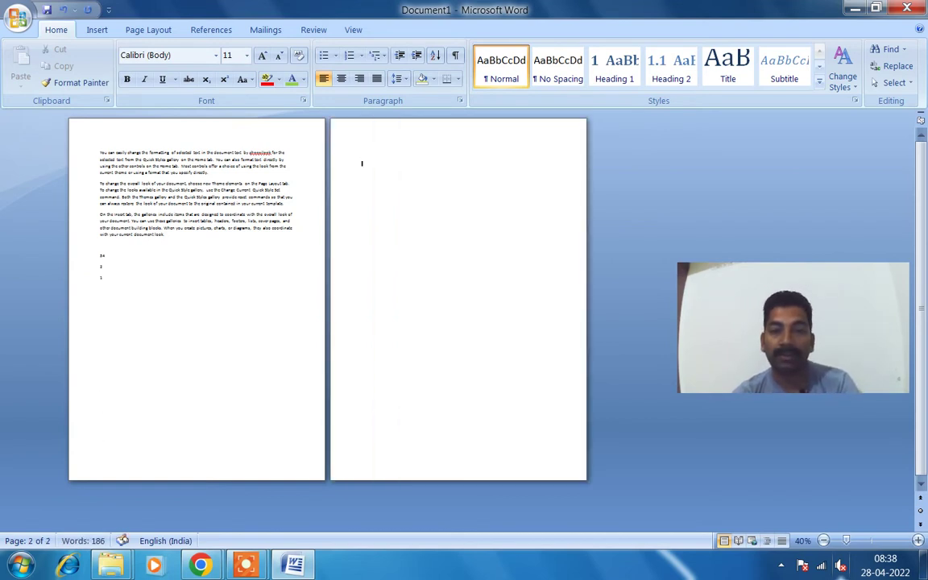
type("a")
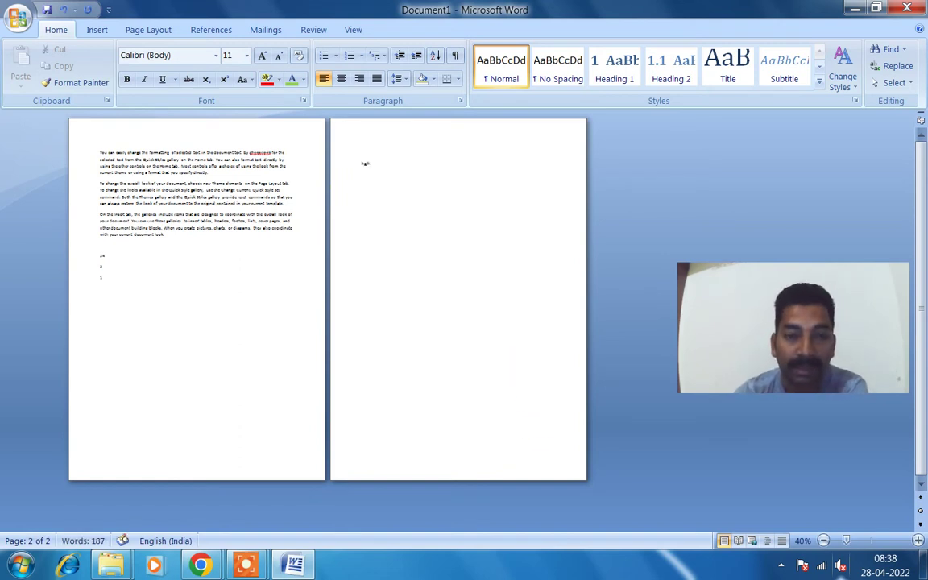
key("BackSpace")
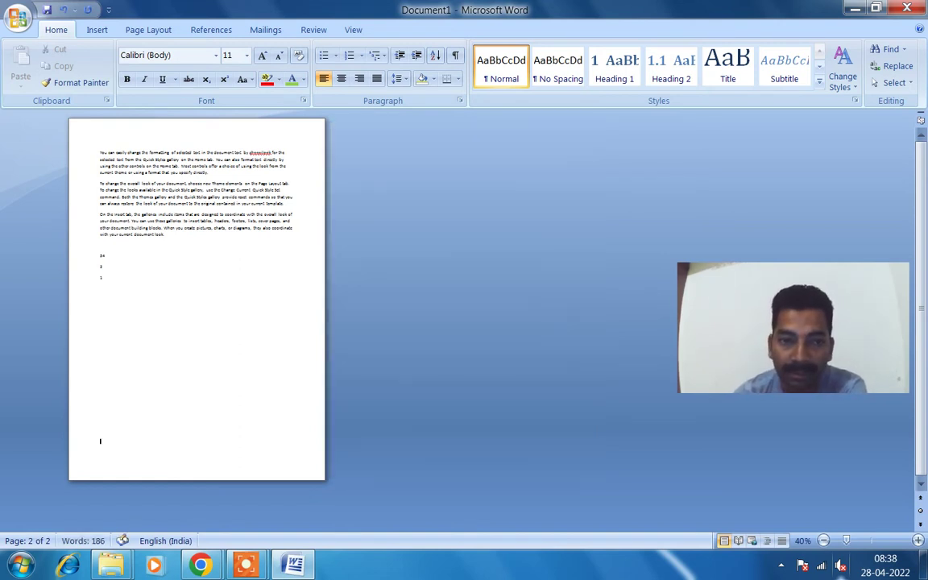
key("ctrl+Return")
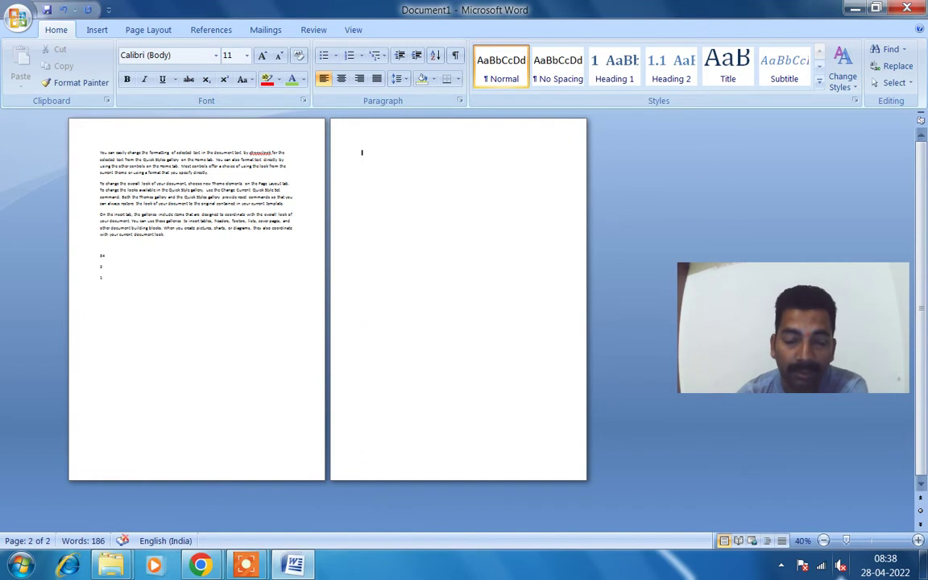
Step: Show the formatting marks and delete the empty paragraph on the second page
left_click(456, 57)
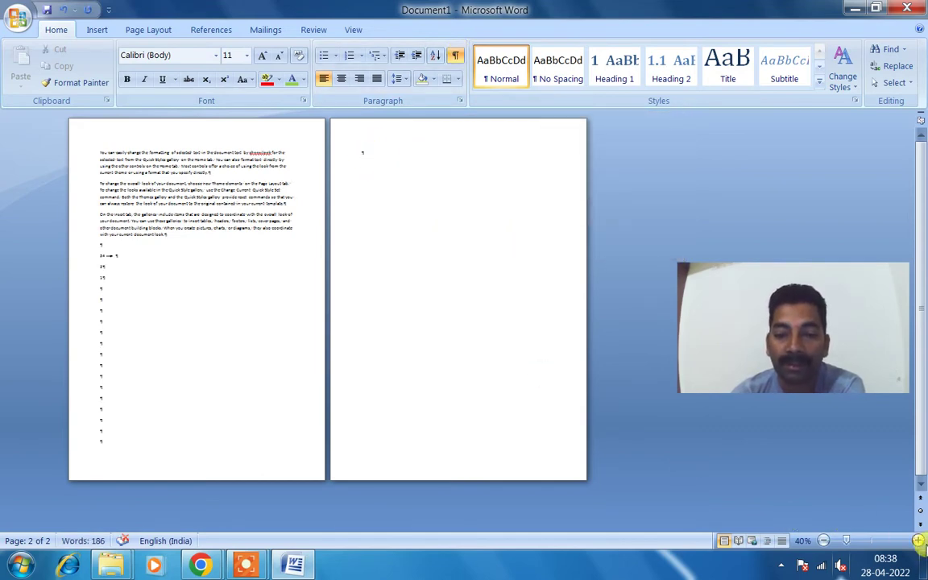
left_click(918, 541)
left_click(918, 540)
left_click(918, 540)
left_click(918, 541)
left_click(918, 541)
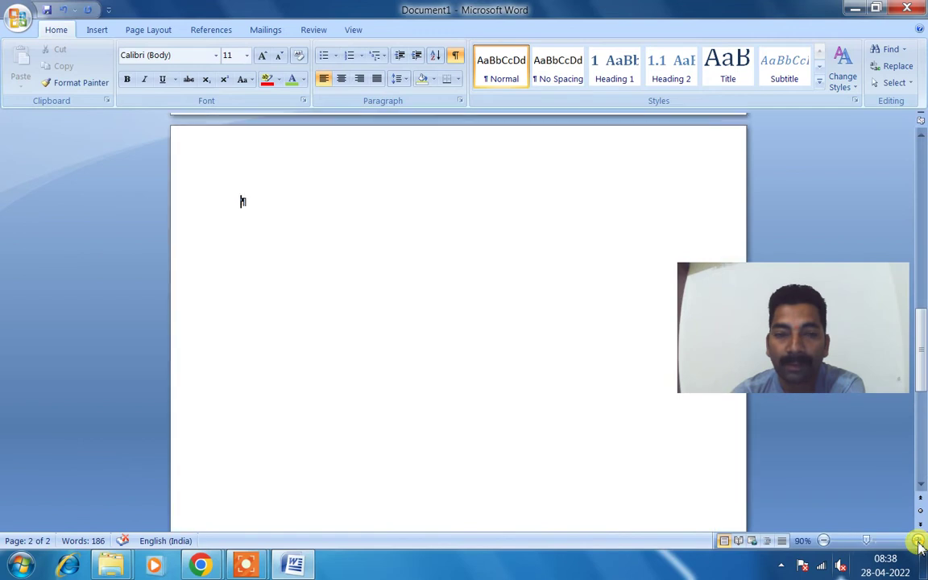
left_click(918, 541)
left_click_drag(211, 211, 263, 226)
key("BackSpace")
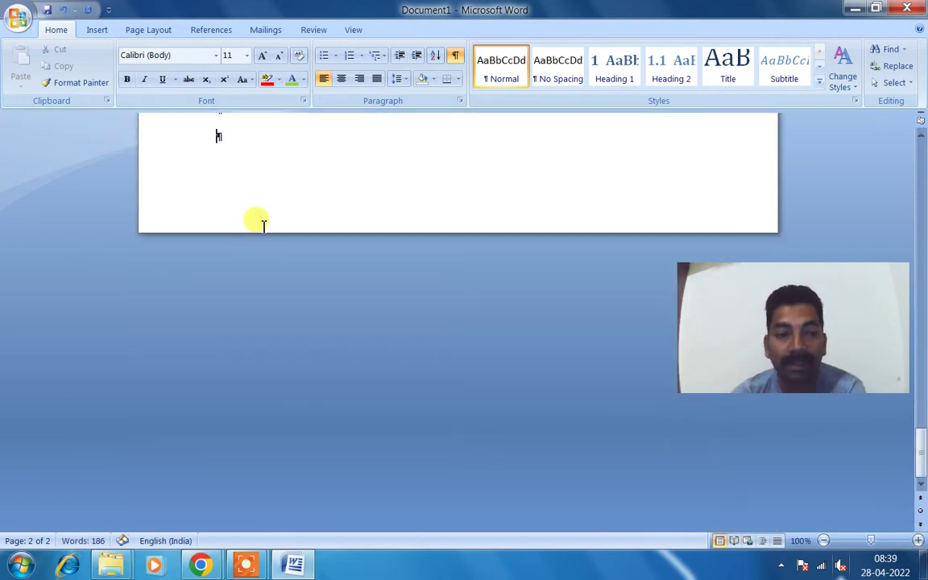
Step: Hide the formatting marks throughout the document
scroll(324, 300, "up", 10)
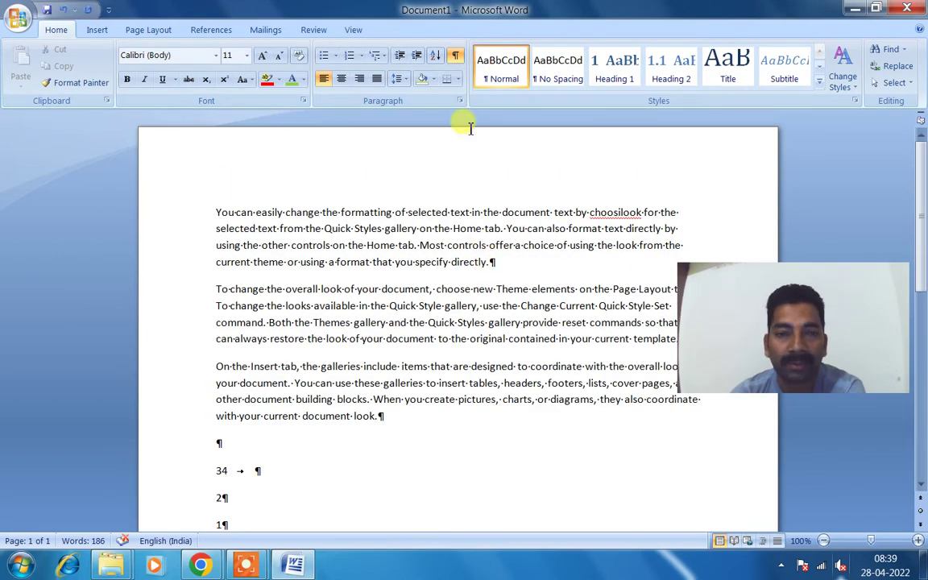
left_click(457, 58)
scroll(487, 181, "down", 10)
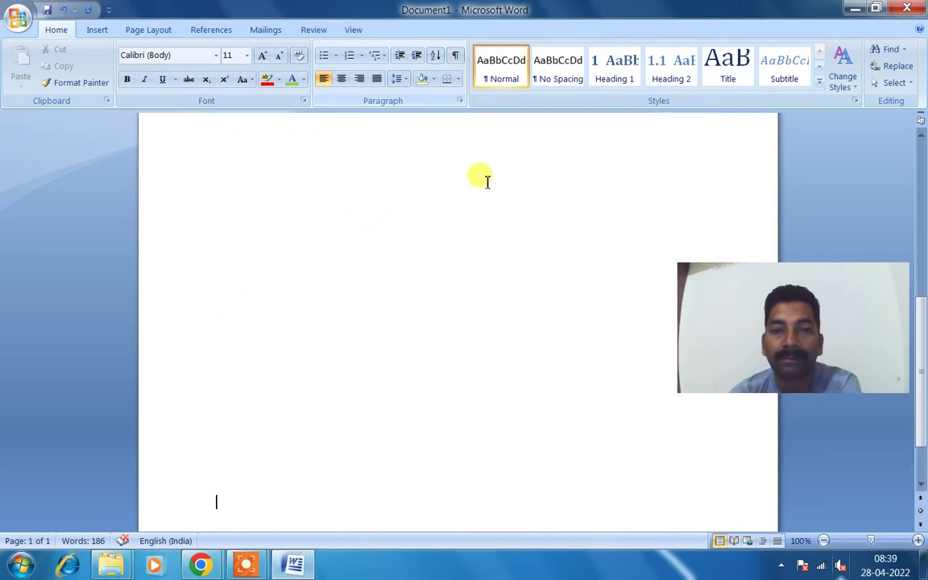
Step: Apply a bottom border to an empty paragraph below the number lines
left_click(453, 81)
left_click(459, 80)
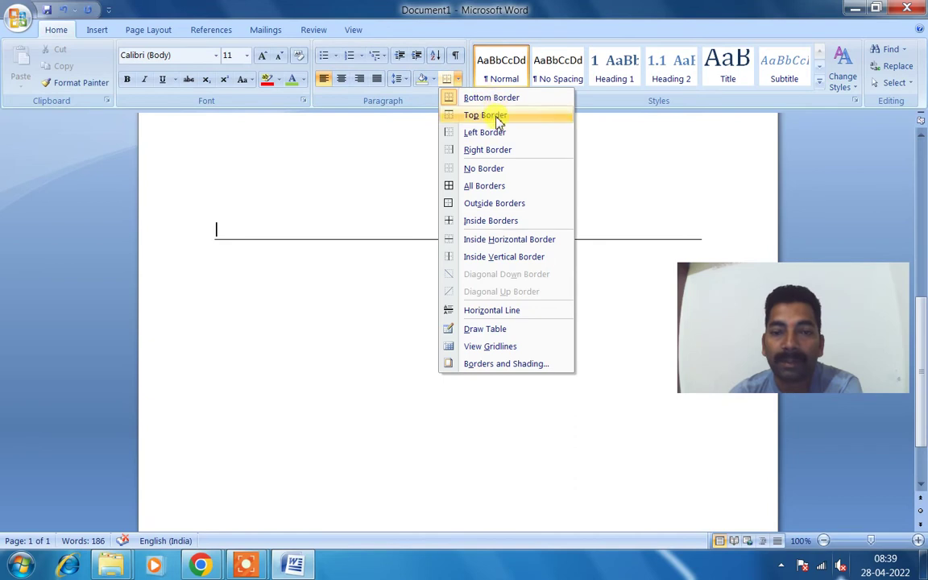
left_click(337, 226)
Step: Enter the sample lines "rfdgdgdsfg" and "ghsdfh" in the bordered paragraph, followed by an empty line
type("rf")
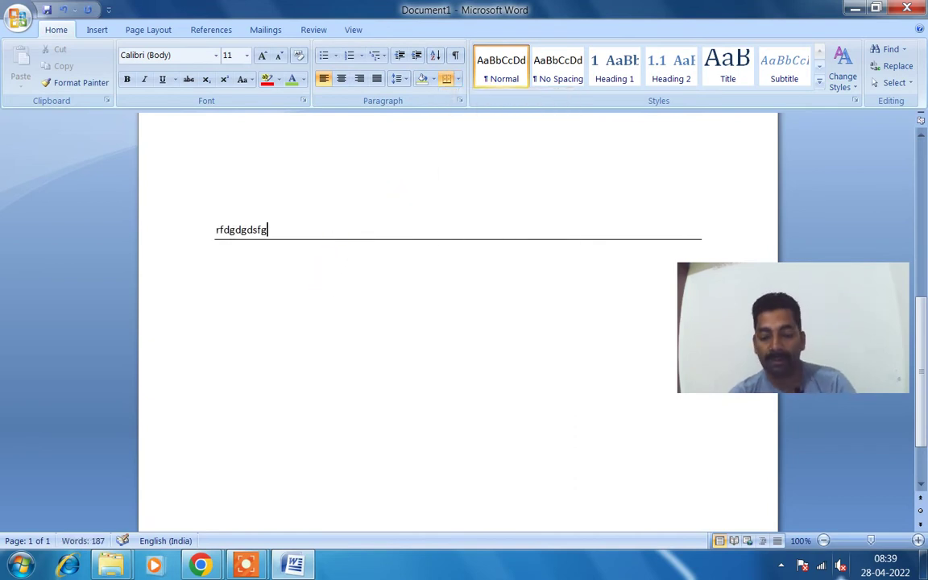
type("dgdgdsfg")
key("Return")
type("ghsdfh")
key("Return")
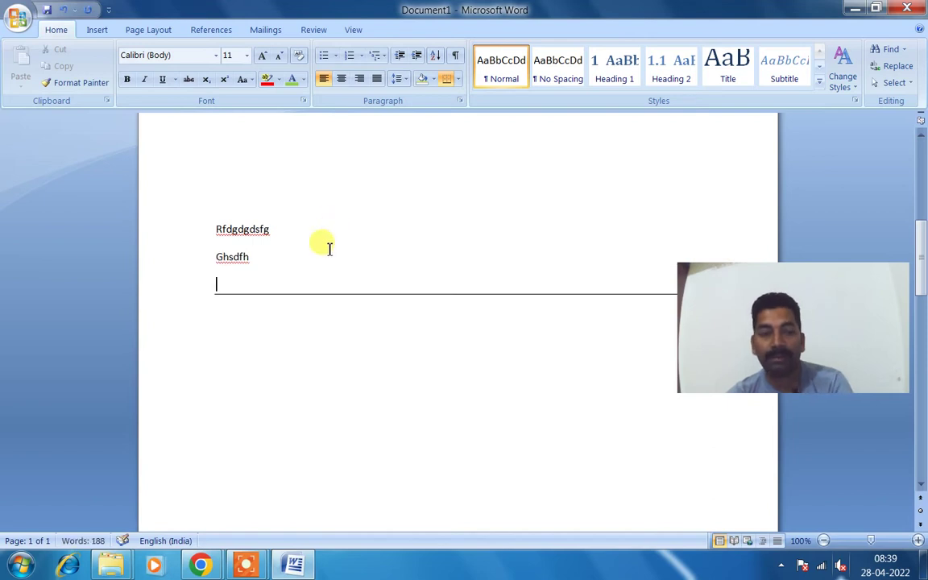
Step: Add top, left and right borders to the empty bordered line below the sample lines, completing the box
left_click(456, 79)
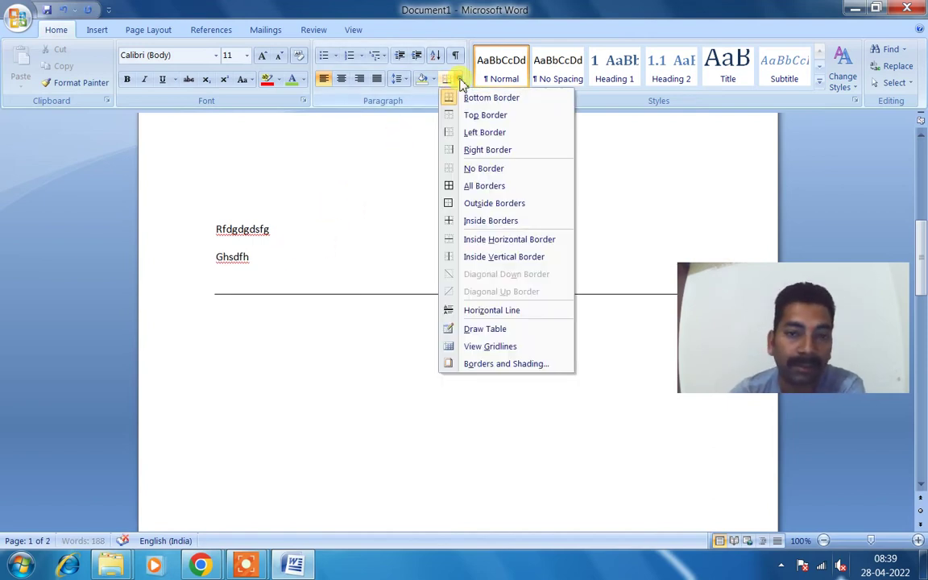
left_click(472, 115)
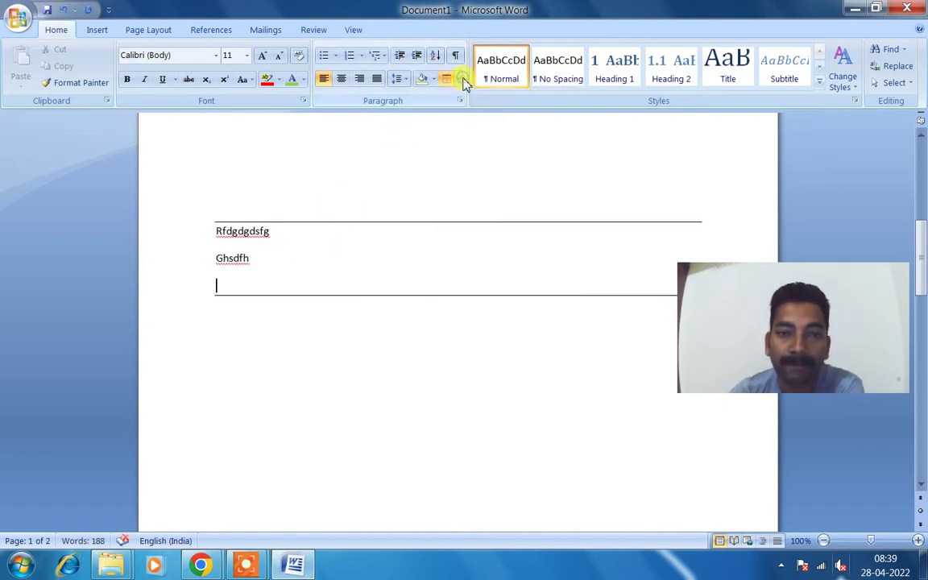
left_click(458, 80)
left_click(455, 131)
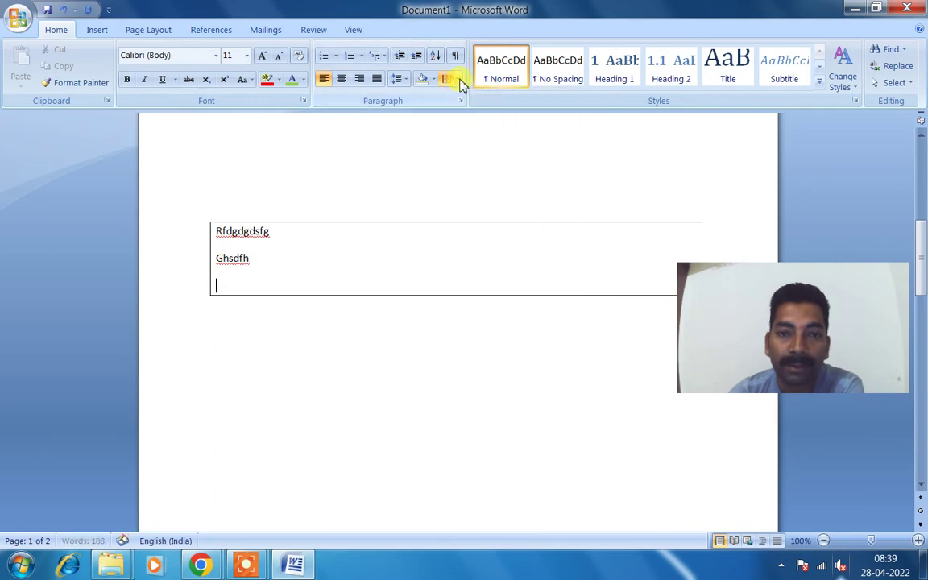
left_click(458, 80)
left_click(466, 150)
Step: Add left and right borders to the document's first paragraph, beginning "You can easily change the formatting"
scroll(567, 245, "down", 3)
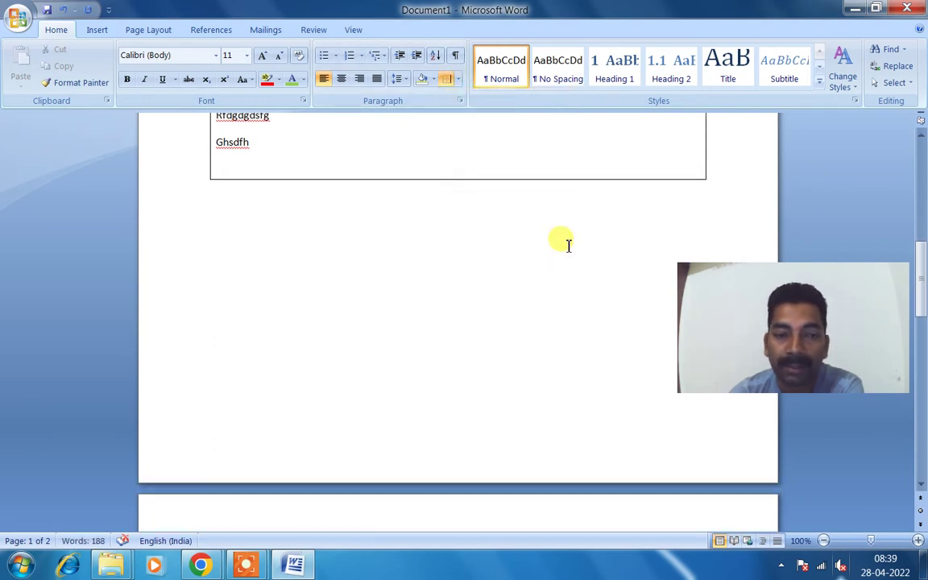
scroll(437, 243, "down", 1)
scroll(440, 243, "up", 4)
scroll(440, 242, "up", 8)
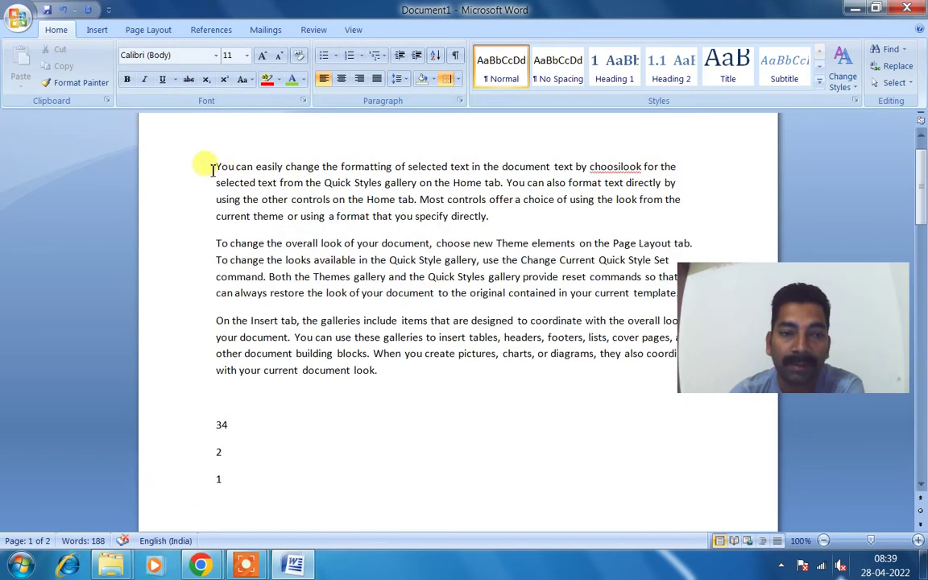
left_click(457, 80)
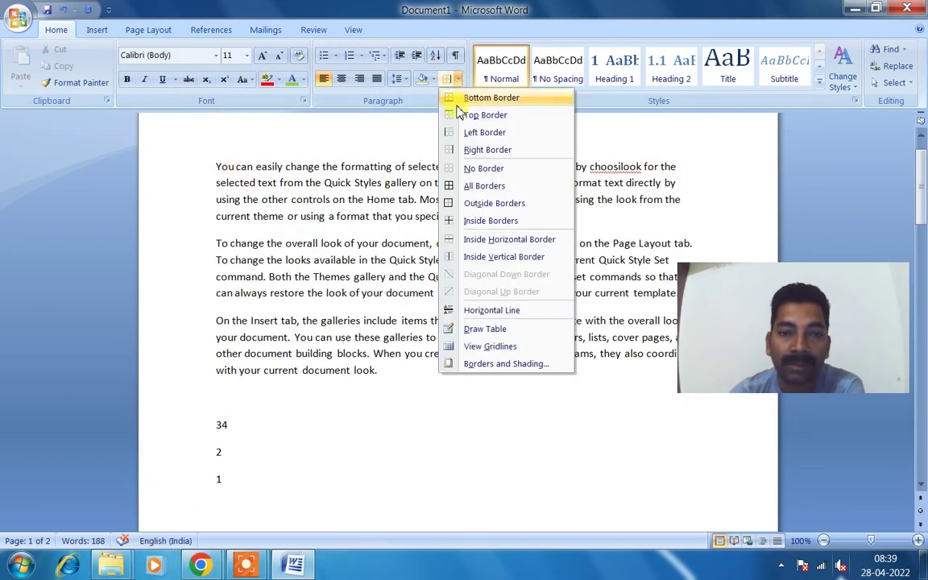
left_click(464, 133)
left_click(457, 80)
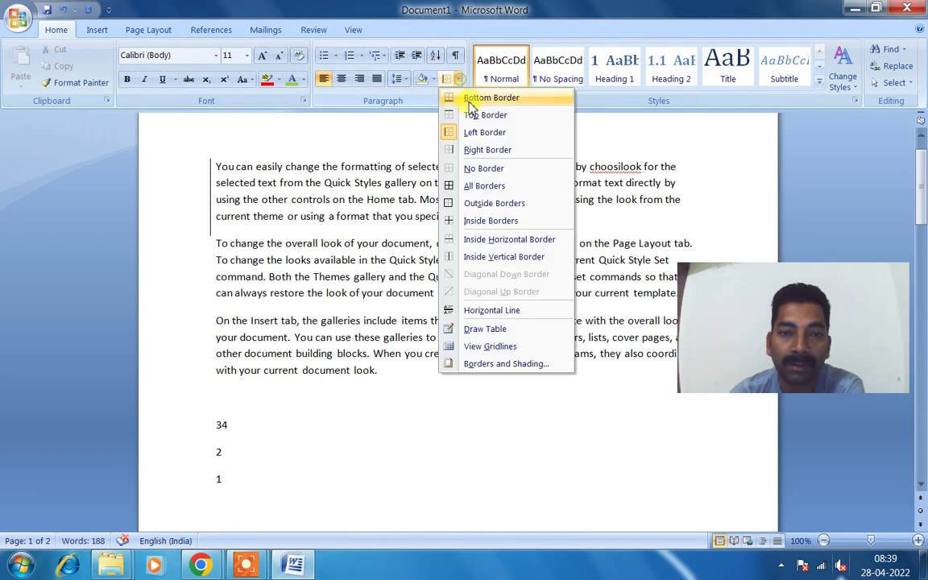
left_click(474, 149)
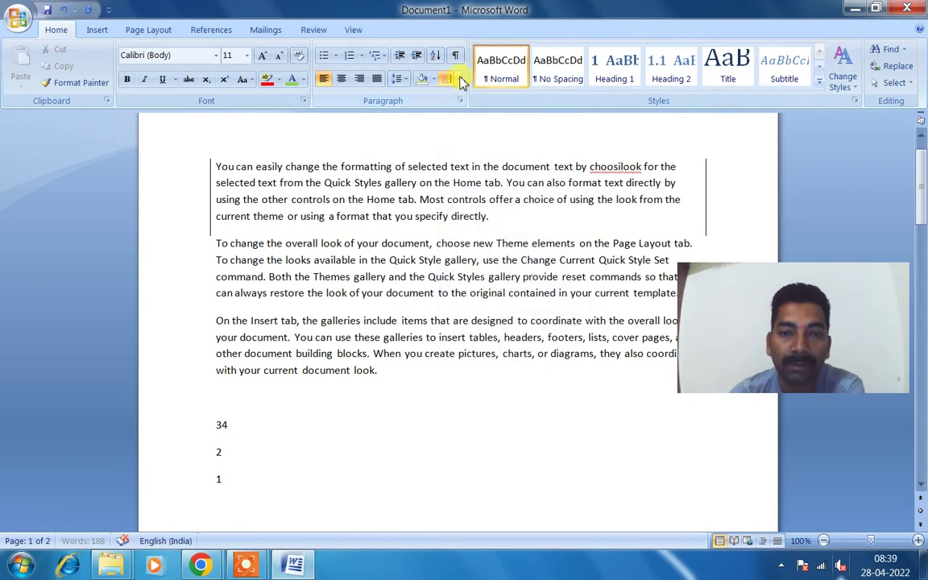
Step: Add top and bottom borders to the document's first paragraph, completing the box around it
left_click(458, 80)
left_click(475, 97)
left_click(455, 77)
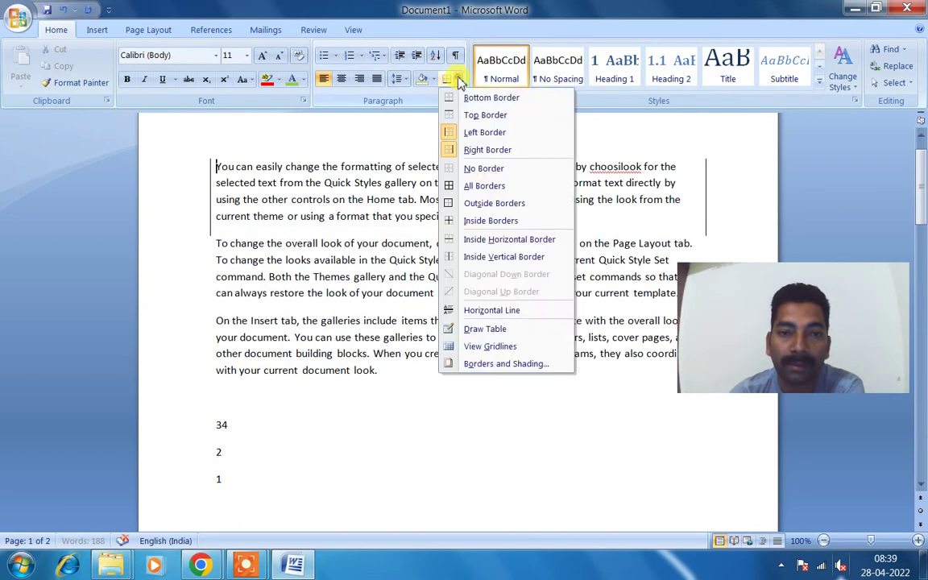
left_click(477, 116)
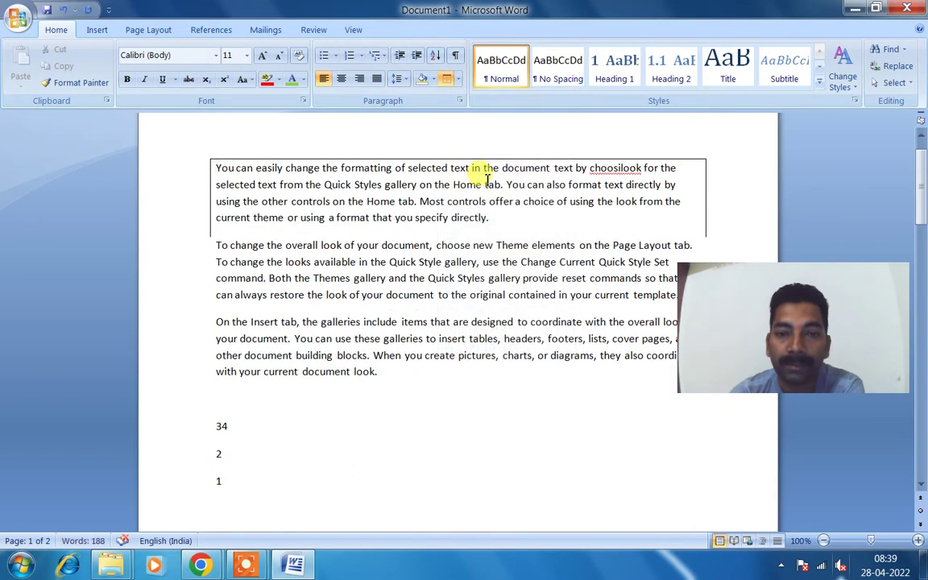
left_click(457, 81)
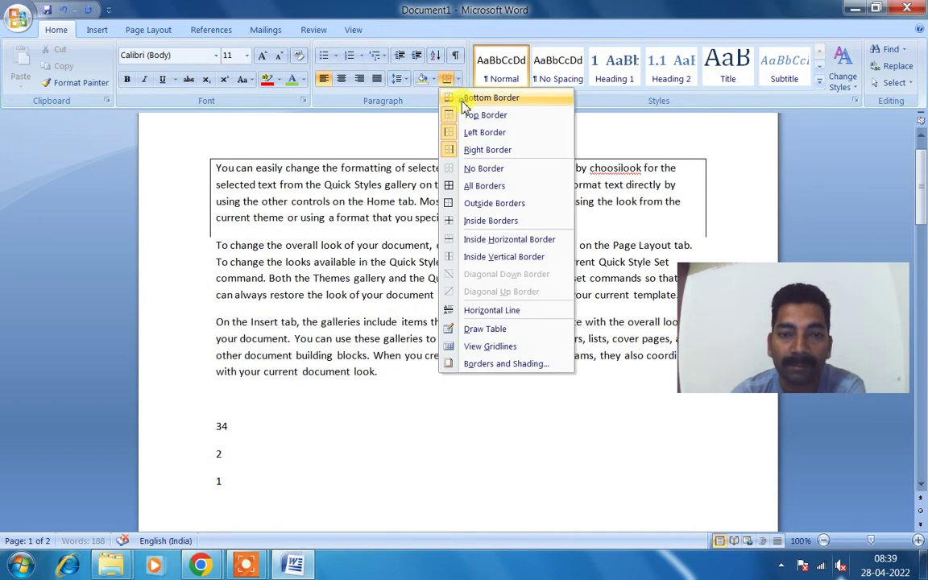
left_click(465, 96)
scroll(537, 210, "down", 2)
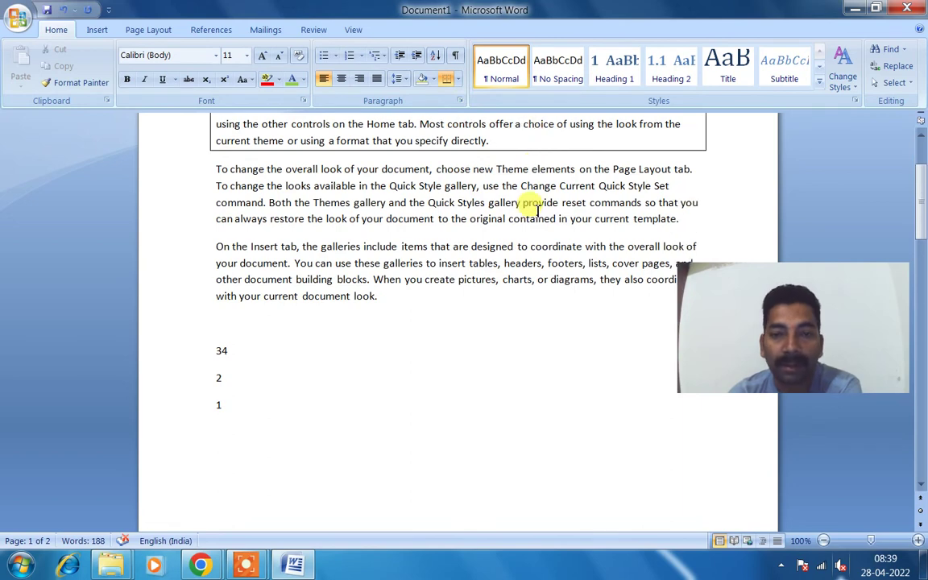
scroll(530, 203, "up", 3)
Step: Remove the bottom, top, left and right borders from the document's first paragraph
left_click(457, 80)
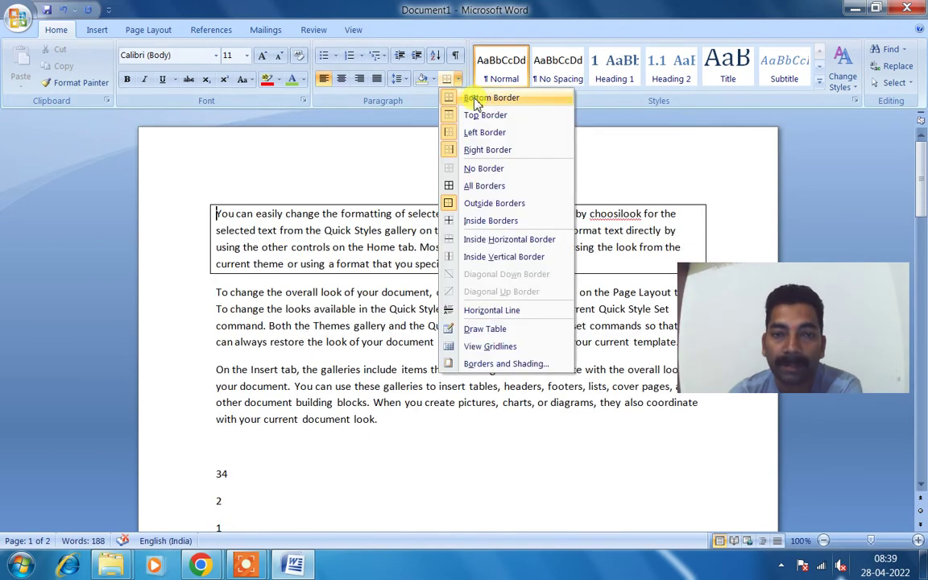
left_click(474, 97)
left_click(458, 80)
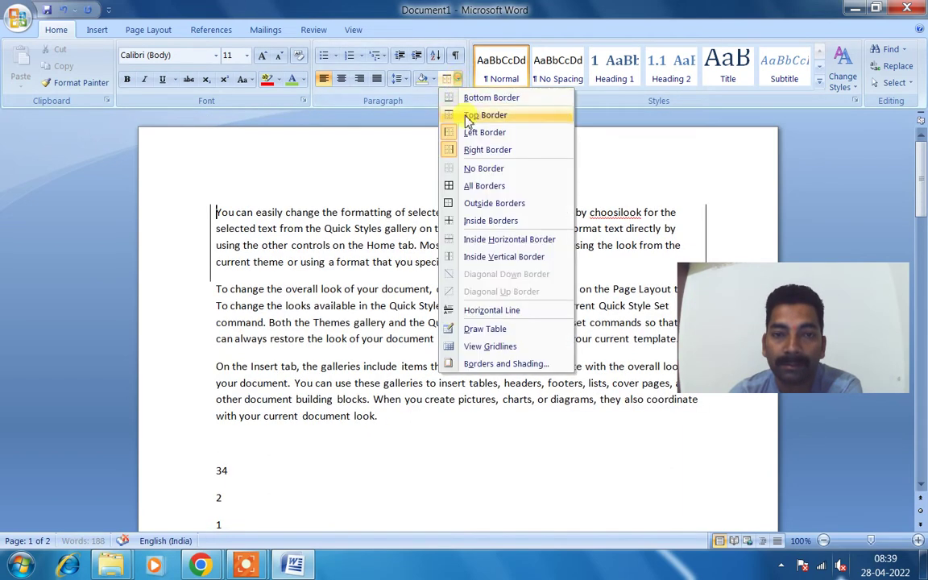
left_click(472, 149)
left_click(457, 81)
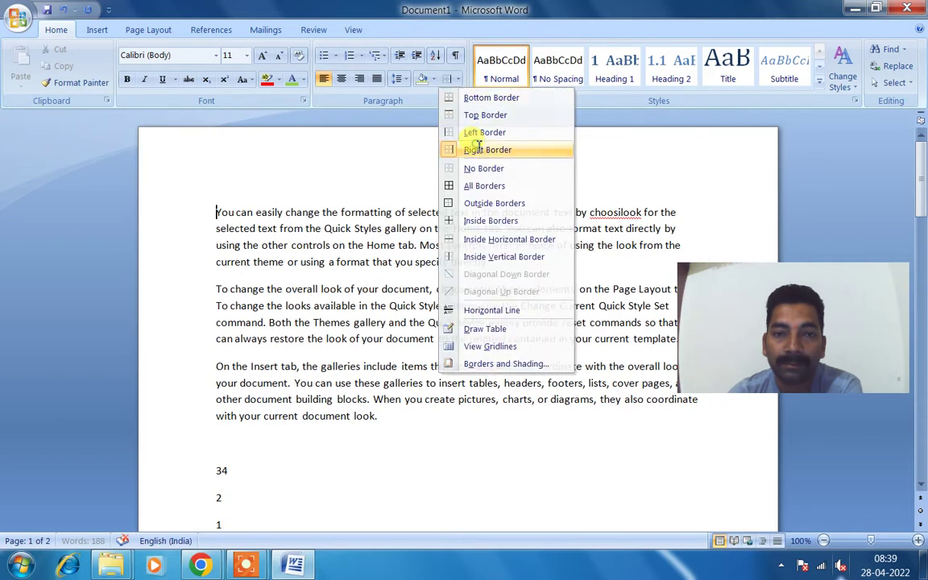
left_click(472, 149)
left_click(591, 166)
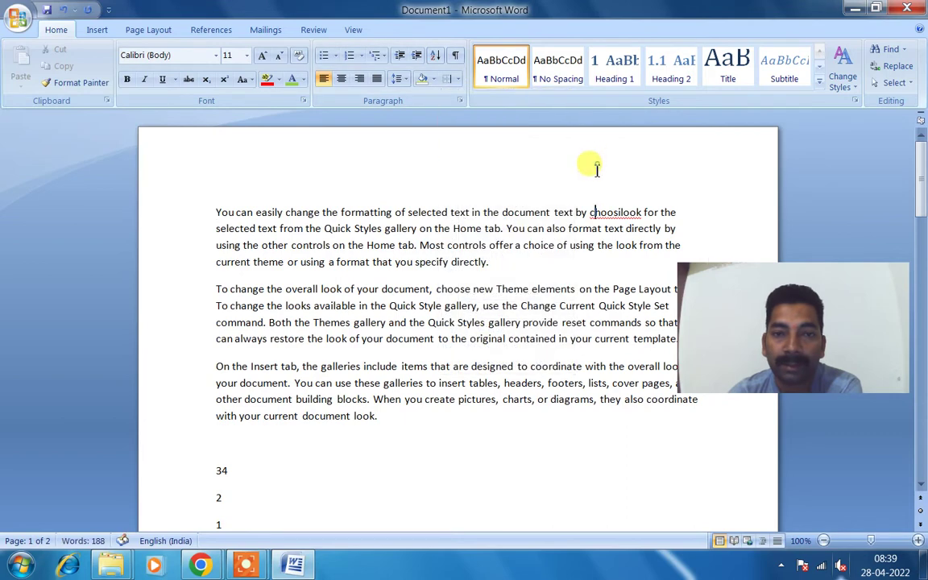
Step: Apply light green shading to the paragraph containing the number 2
left_click(433, 78)
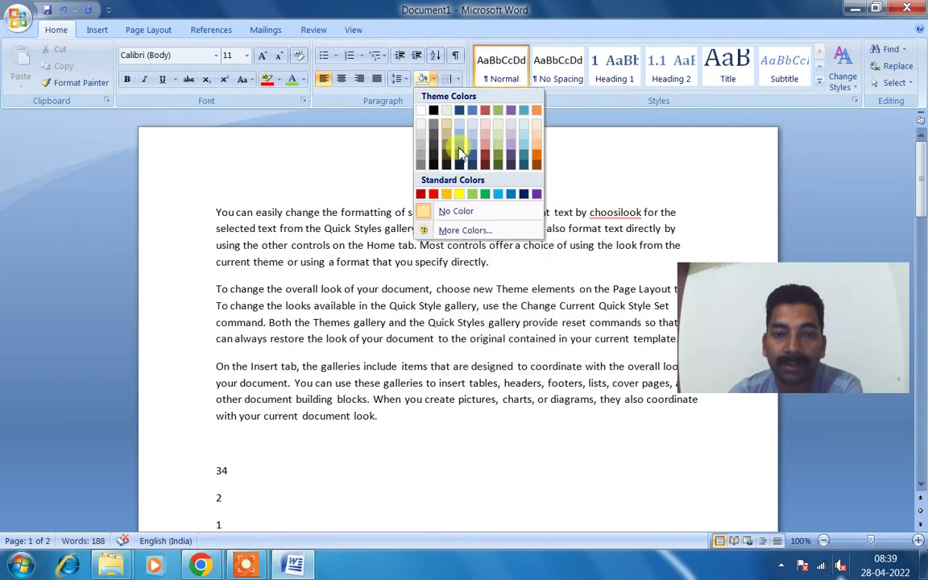
left_click(595, 171)
scroll(592, 166, "down", 5)
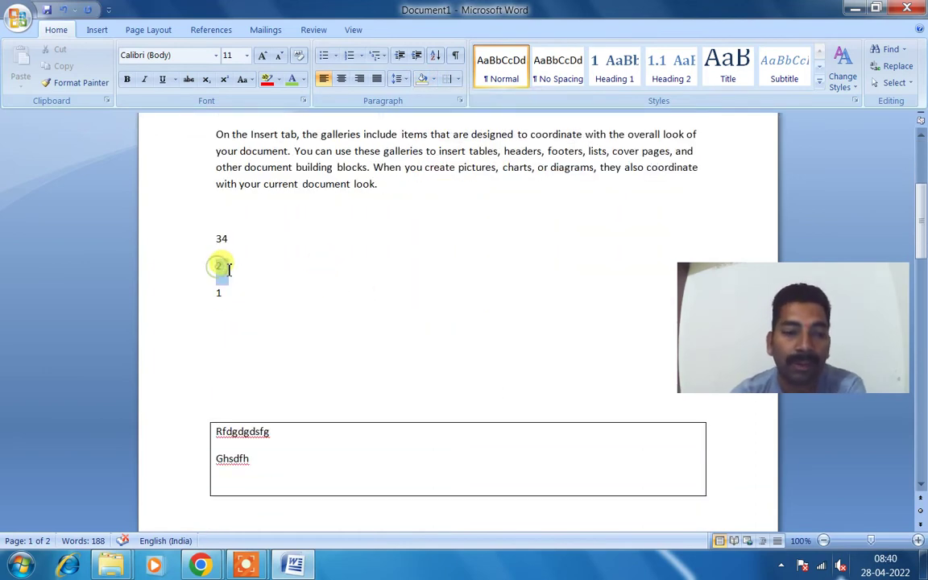
double_click(220, 265)
left_click(433, 79)
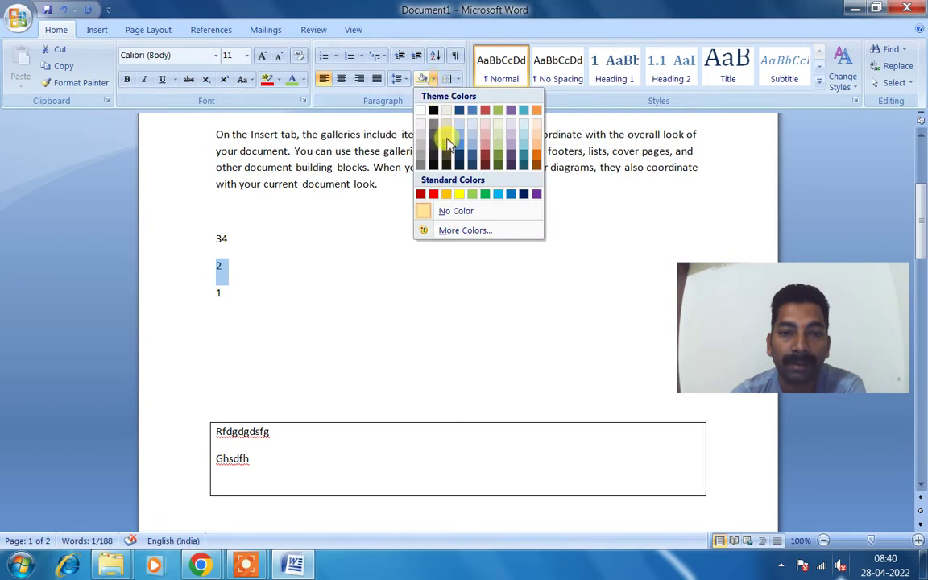
left_click(472, 194)
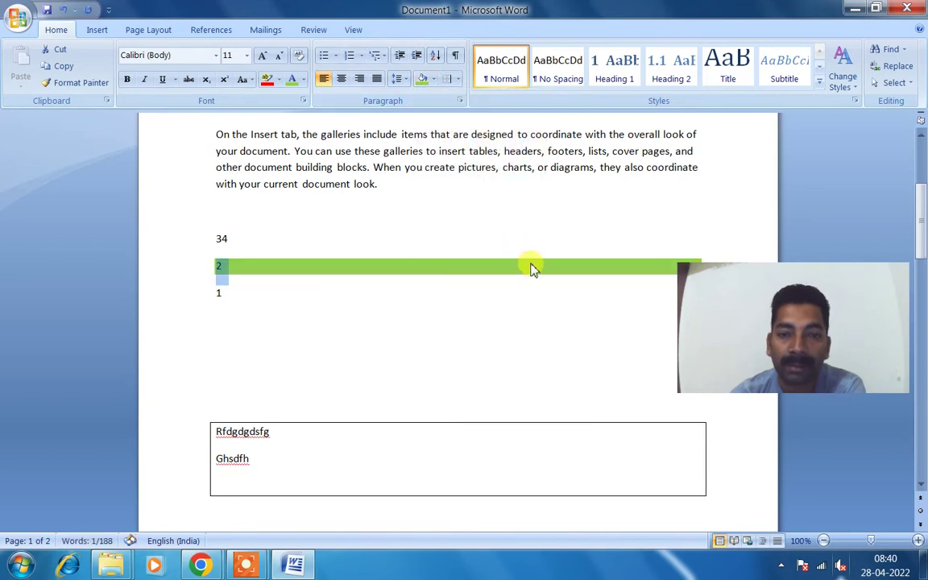
scroll(548, 269, "down", 1)
left_click_drag(757, 304, 783, 458)
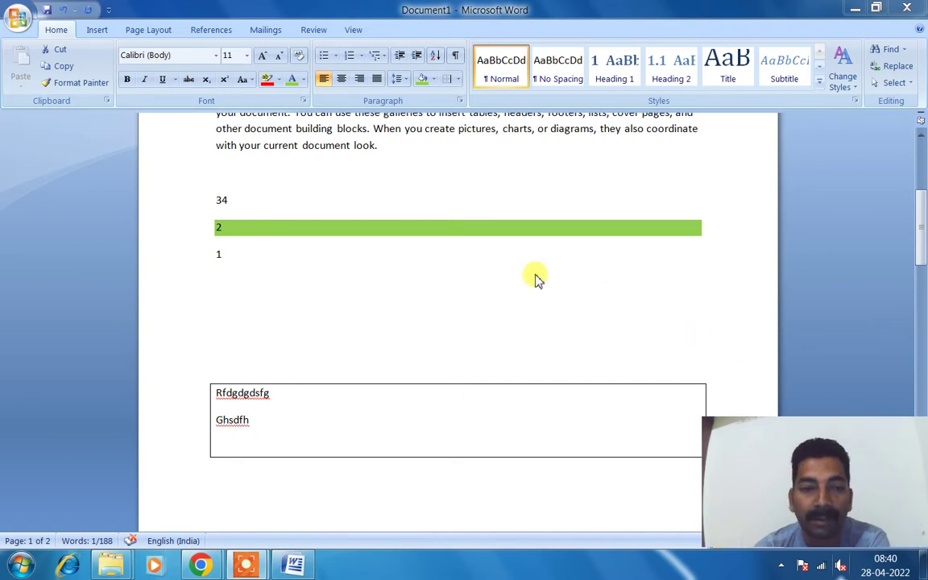
Step: Enter "Resume" as a centered line directly below the number 1 and shade it yellow
left_click(272, 317)
left_click(408, 283)
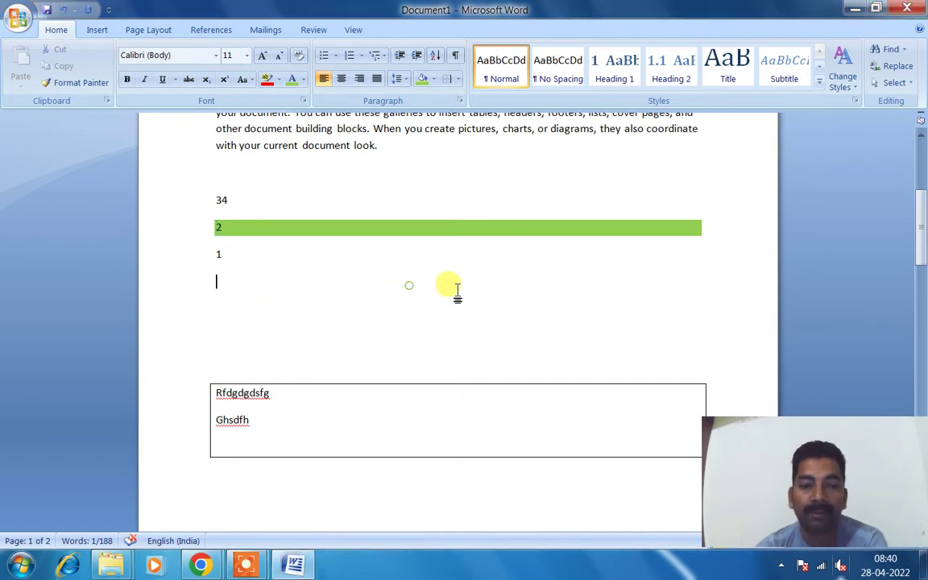
type("Resume")
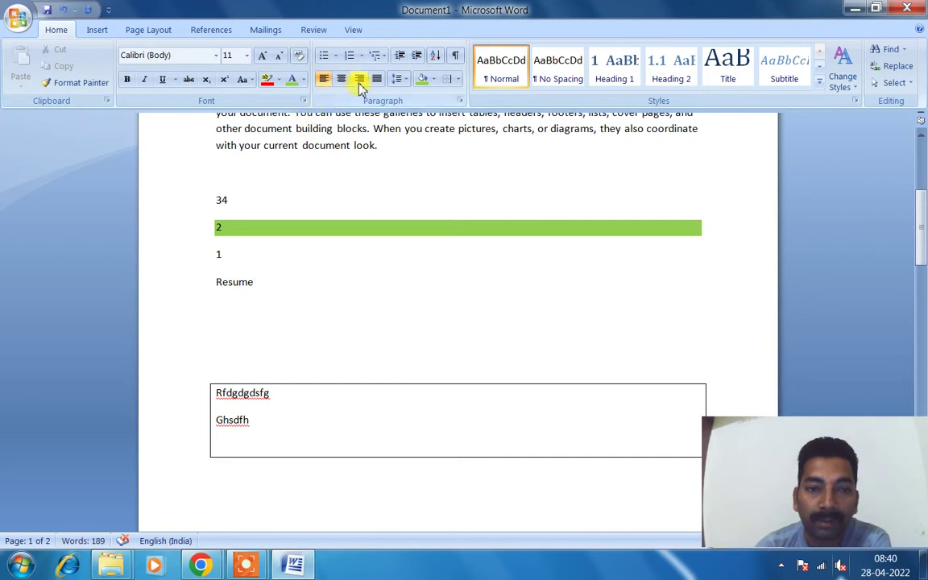
left_click(343, 81)
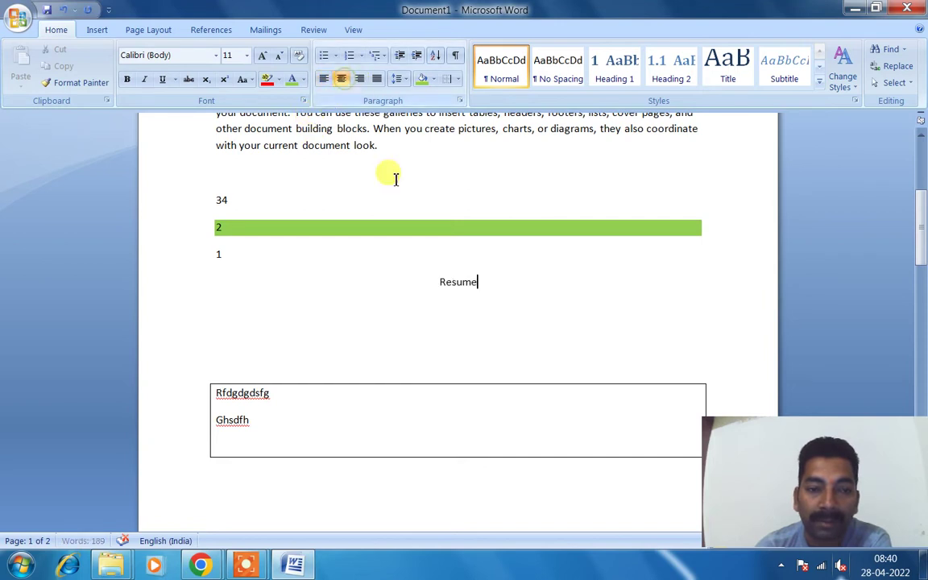
left_click(436, 84)
left_click(464, 192)
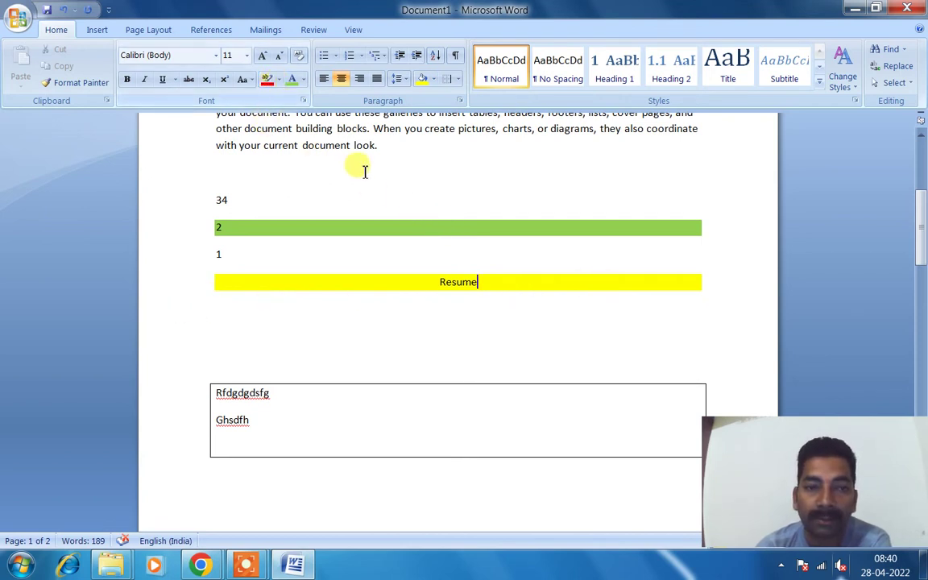
Step: Highlight the word "look" at the end of the third paragraph in dark blue
double_click(355, 145)
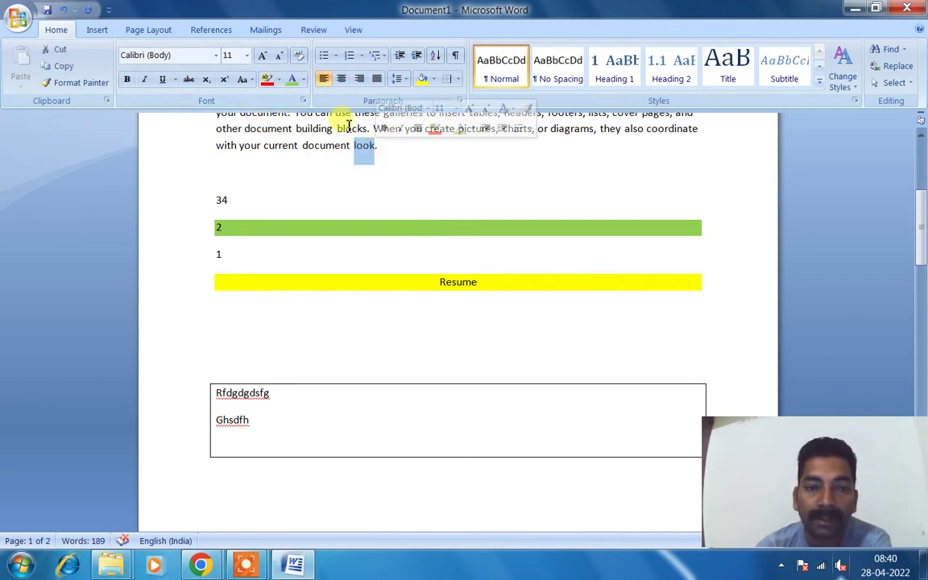
left_click(278, 79)
left_click(299, 127)
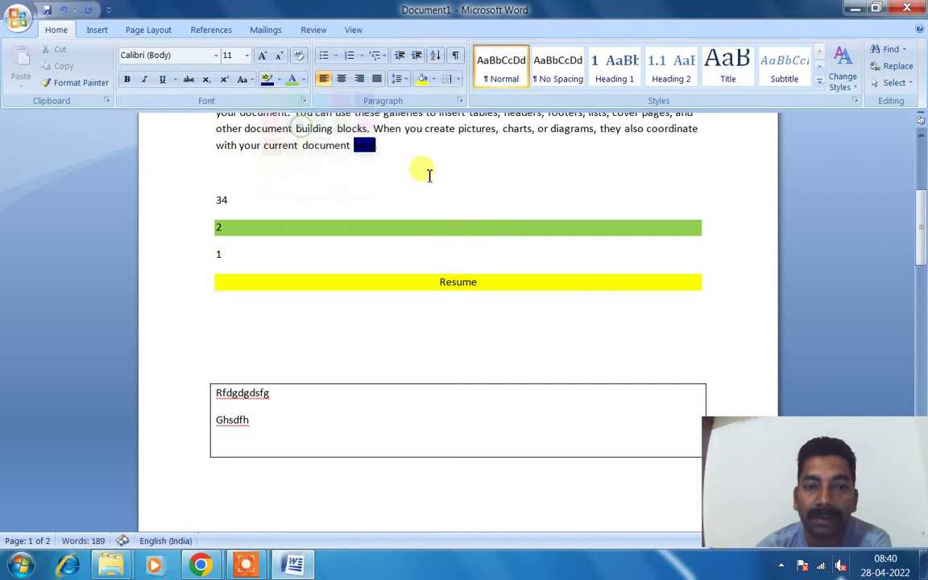
Step: Switch the text highlight color to bright green and highlight "look." at the end of the third paragraph
left_click(278, 79)
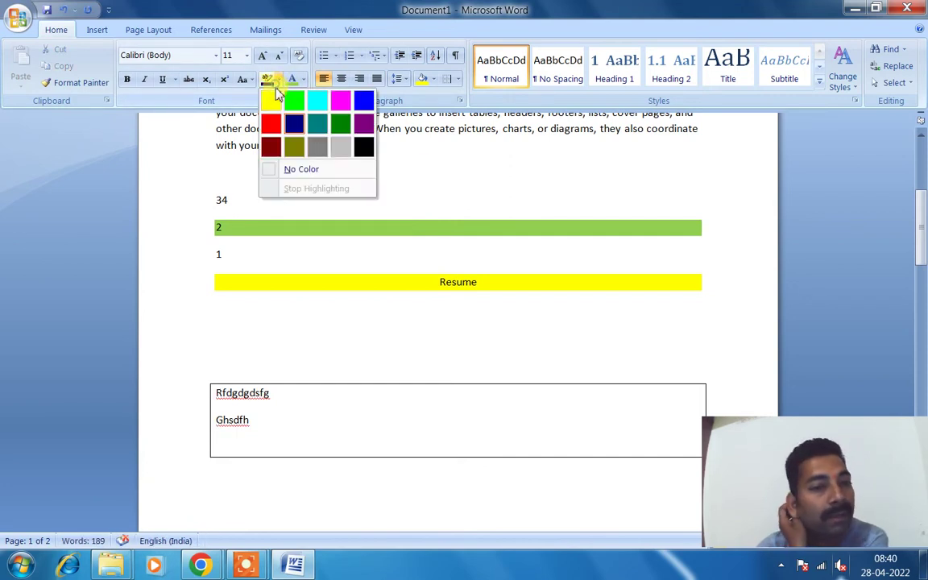
left_click(272, 125)
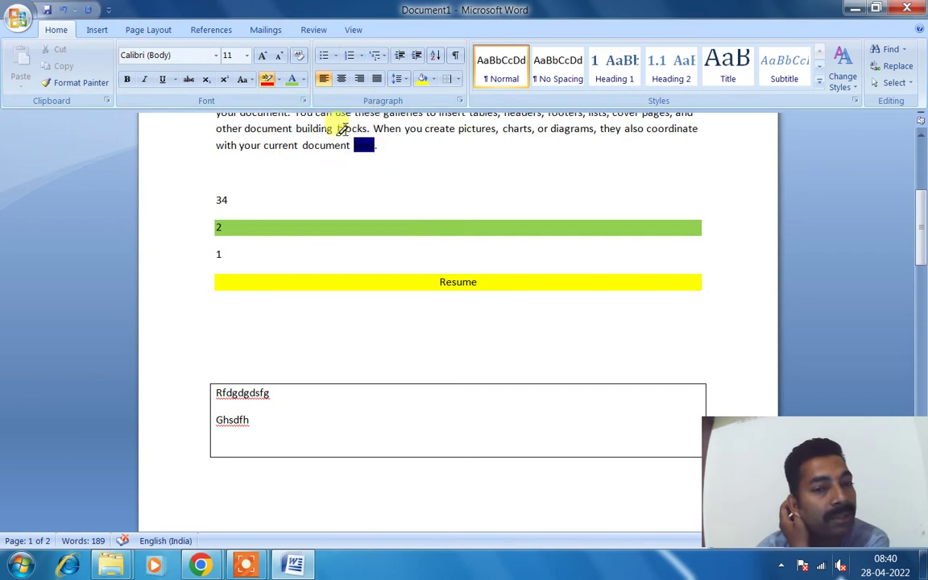
left_click(279, 80)
left_click(292, 99)
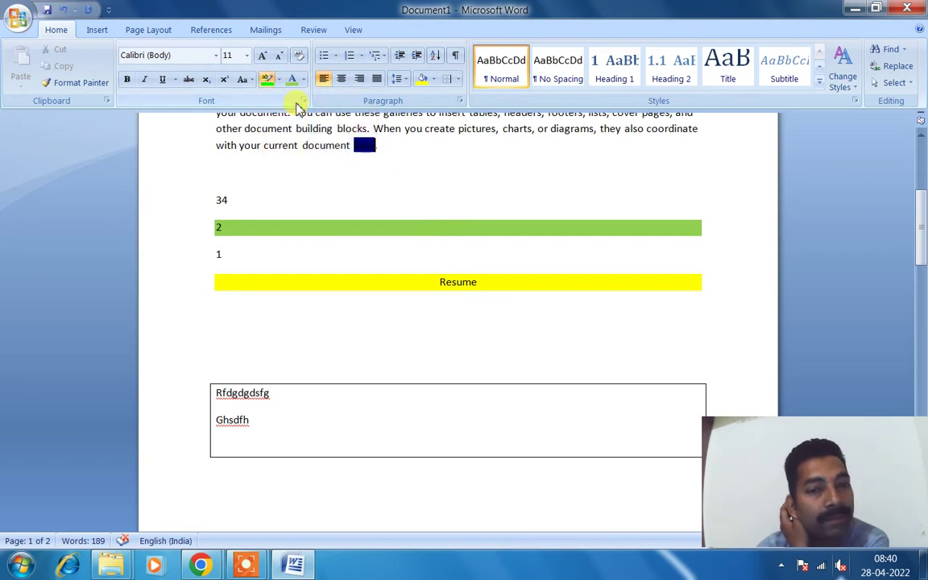
left_click_drag(378, 147, 364, 149)
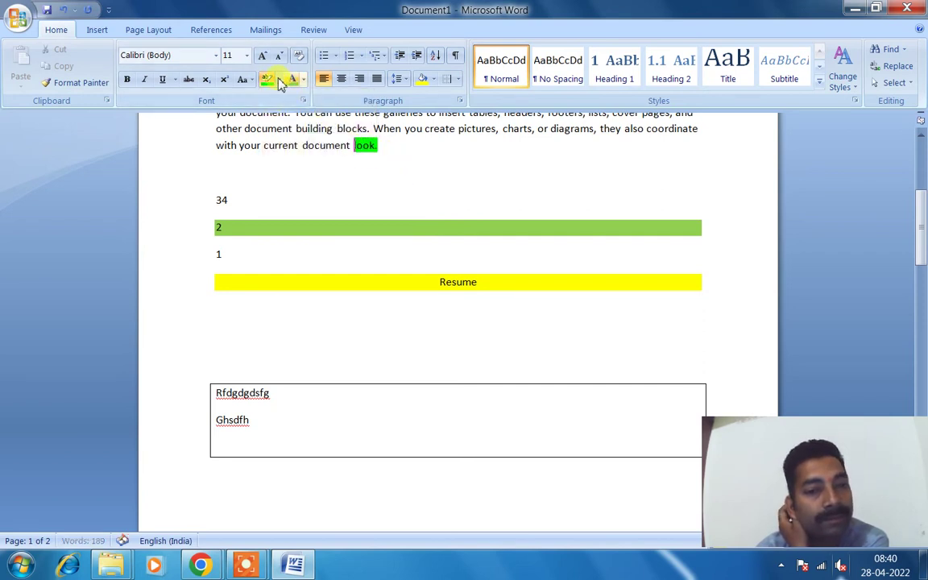
left_click(279, 79)
left_click(292, 109)
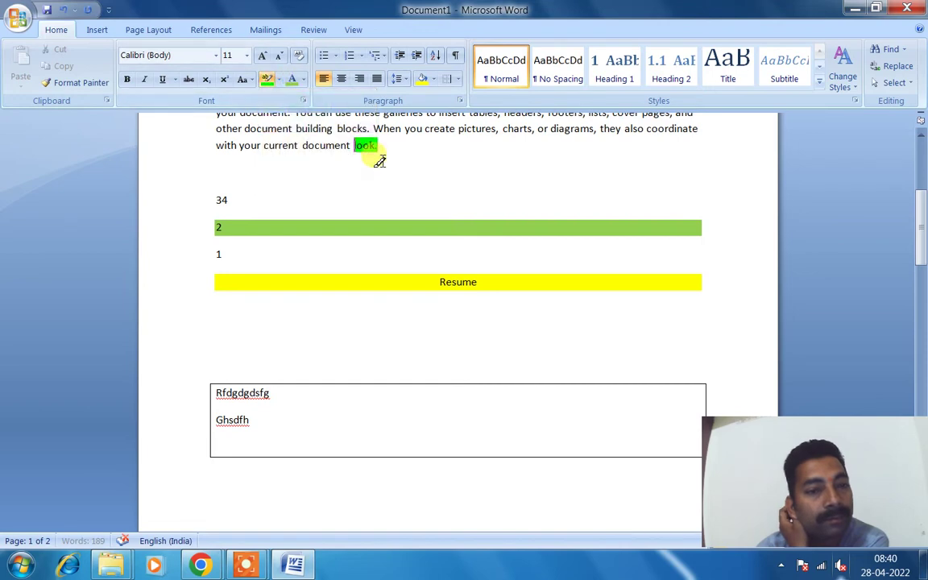
scroll(414, 187, "down", 1)
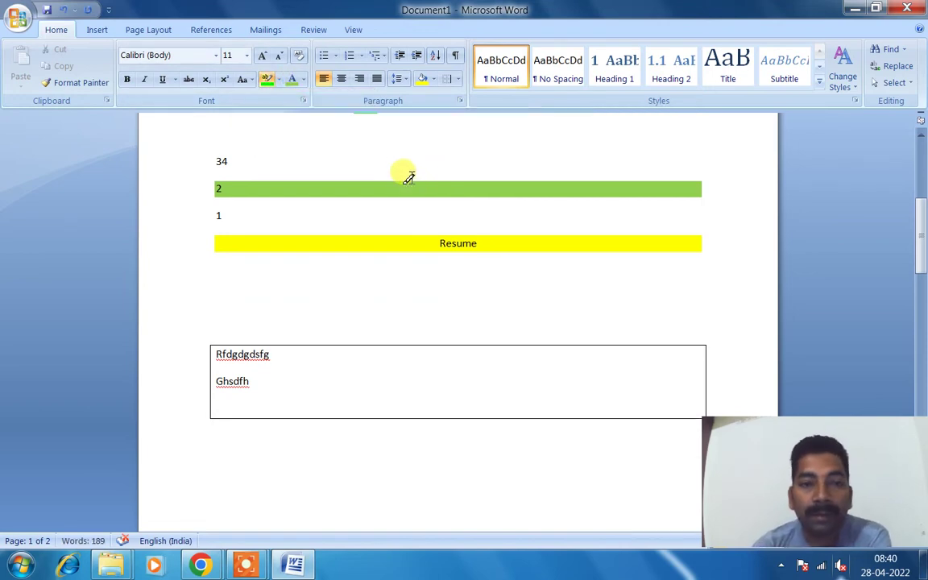
Step: Try 3.0 line spacing on the entire first paragraph, beginning "You can easily change", and settle on 1.0
scroll(409, 177, "up", 8)
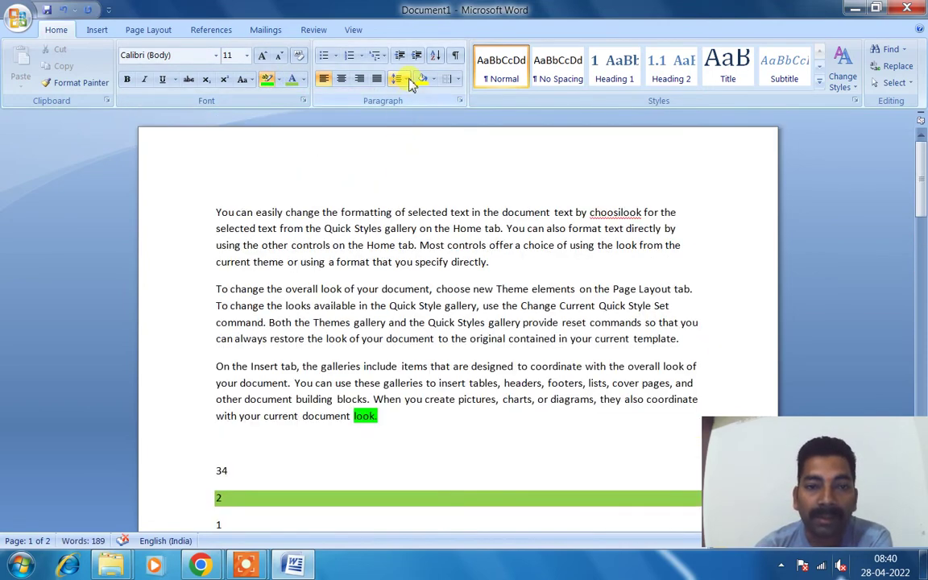
double_click(238, 186)
double_click(240, 212)
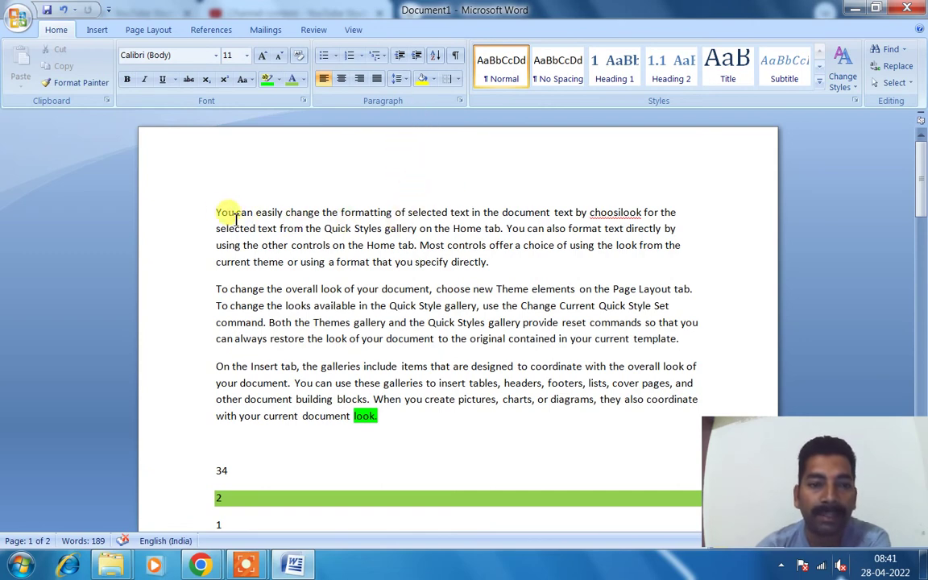
left_click_drag(219, 213, 276, 258)
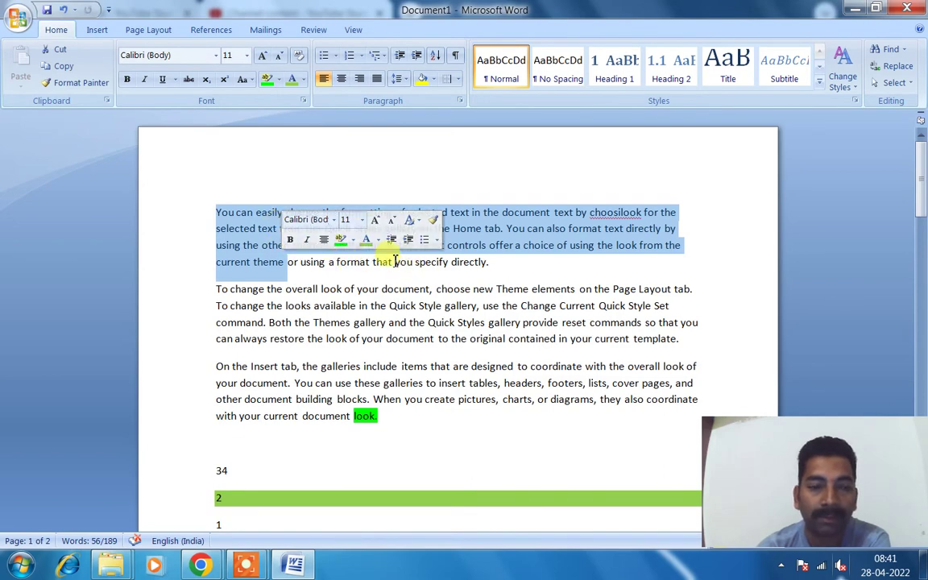
left_click(525, 275)
left_click_drag(215, 212, 486, 264)
left_click(400, 78)
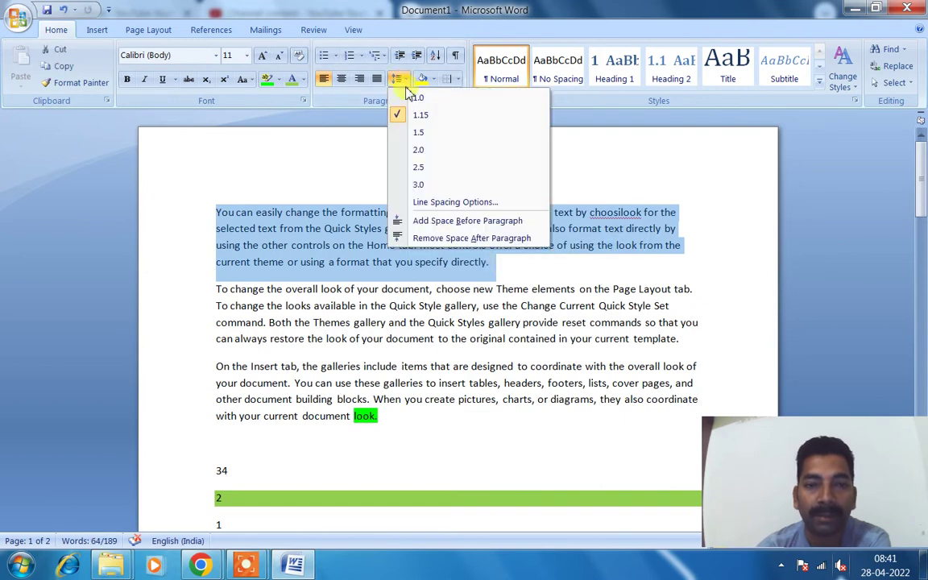
left_click(420, 186)
left_click(406, 79)
left_click(418, 97)
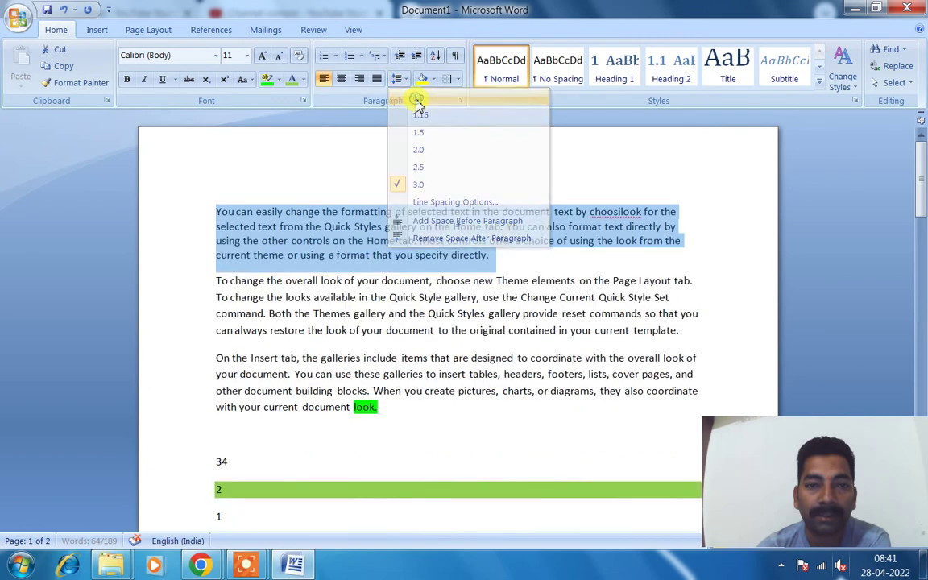
Step: Set the first paragraph's spacing after to 0 pt through the line spacing options
left_click(400, 79)
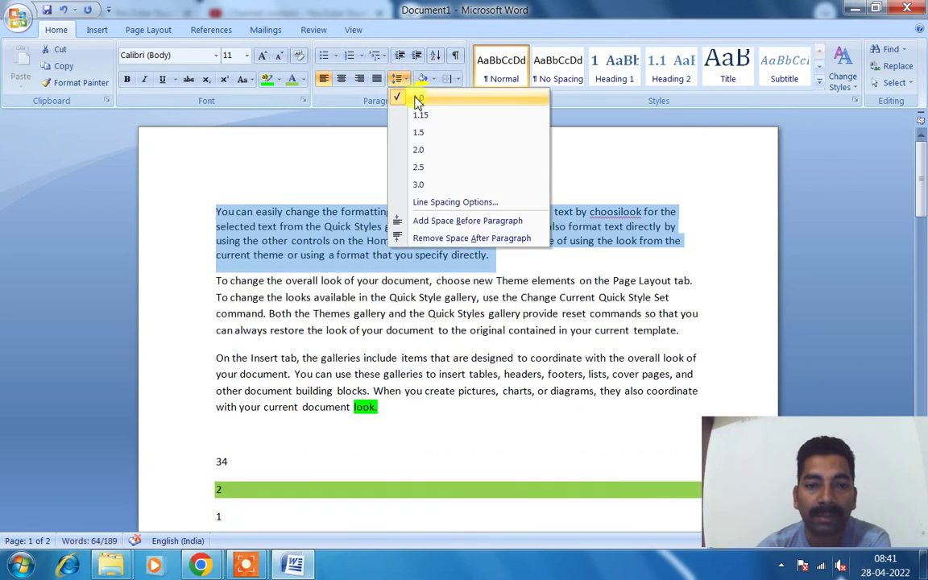
left_click(441, 203)
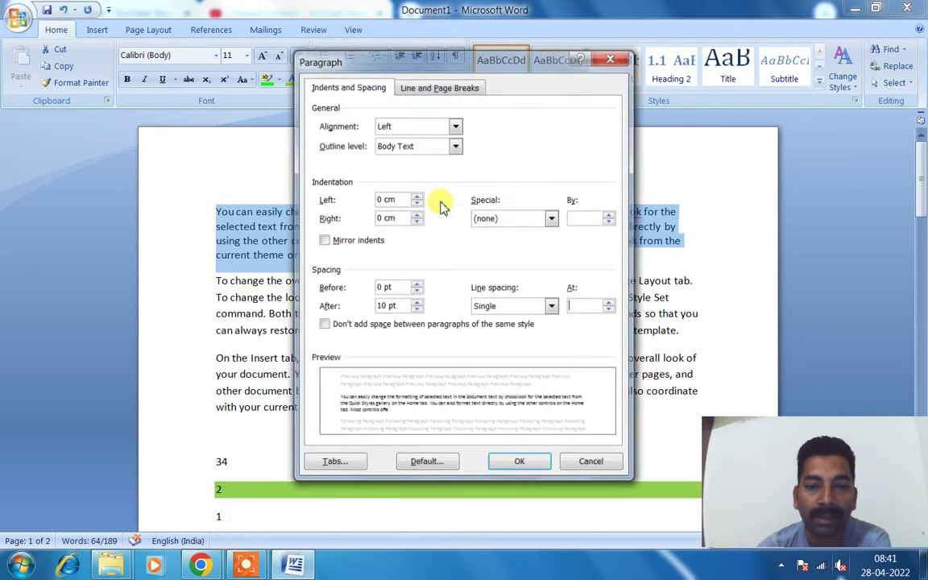
left_click(417, 310)
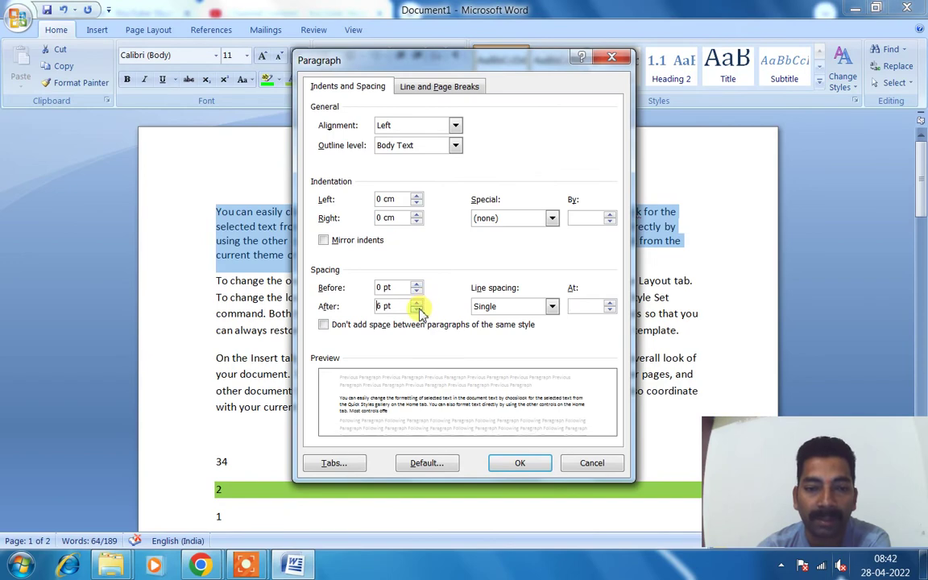
left_click(417, 310)
left_click(418, 310)
left_click(417, 303)
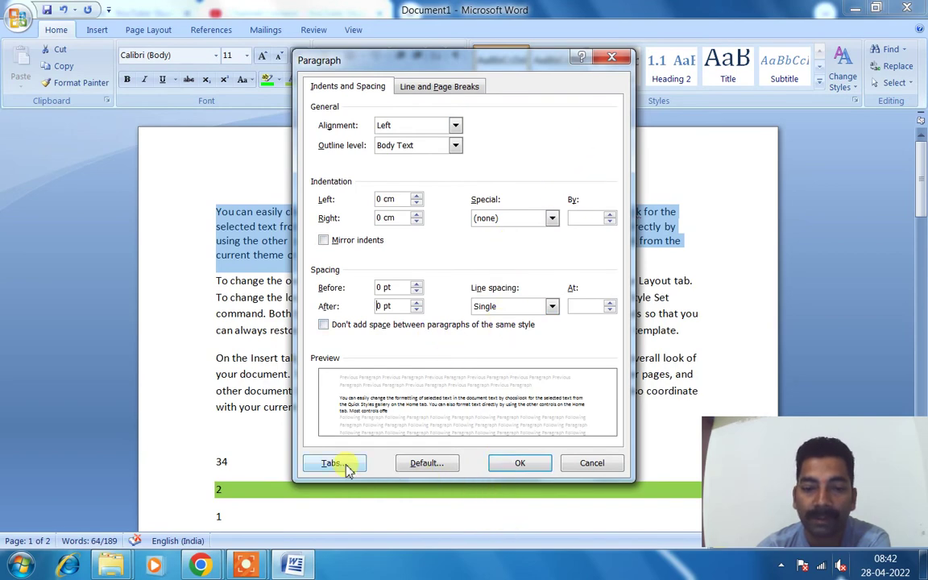
left_click(511, 460)
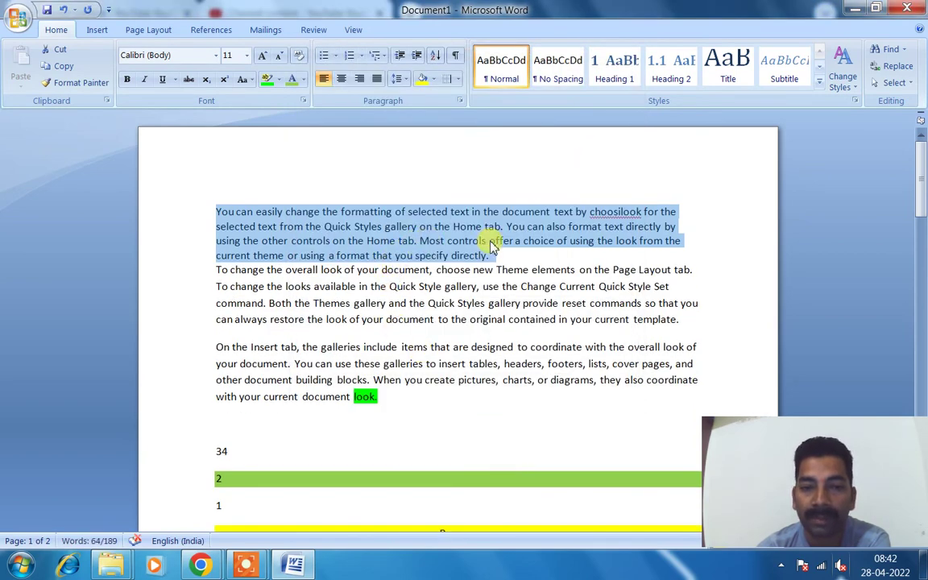
left_click(494, 241)
left_click_drag(214, 211, 488, 266)
left_click(487, 258)
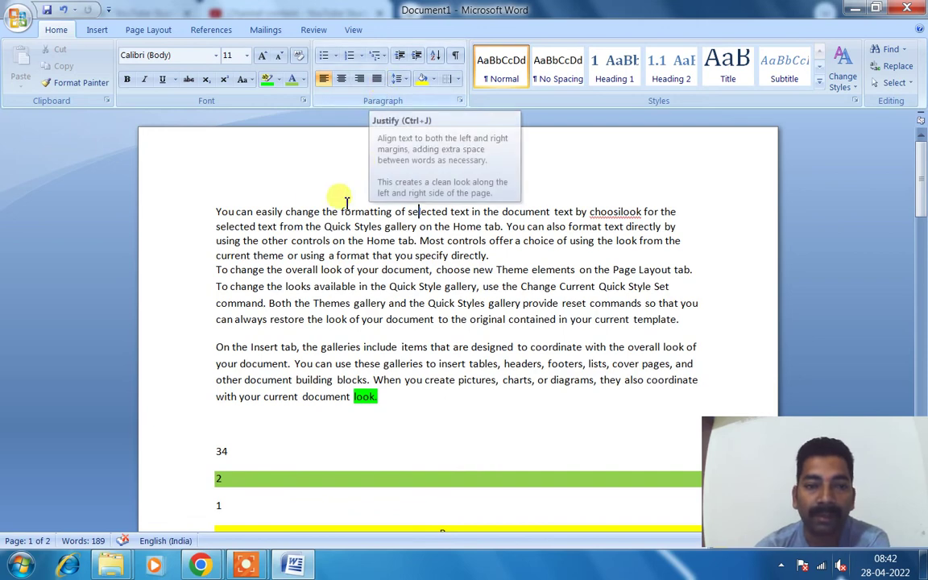
left_click_drag(213, 211, 413, 392)
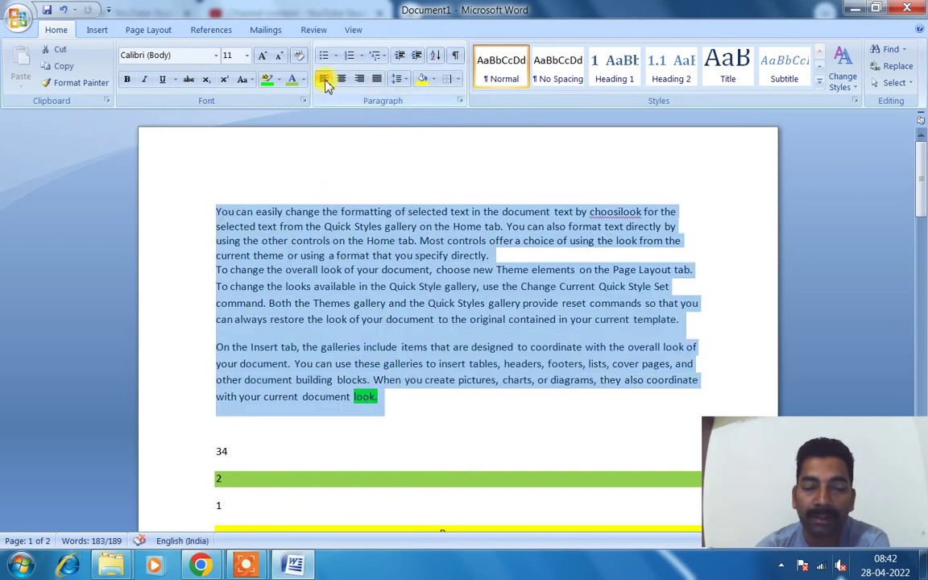
Step: Add the sample line "Erwerhyiuwehryui n yuiewhyr uiowe rih" in the blank area below the bordered box and center it
scroll(403, 253, "down", 12)
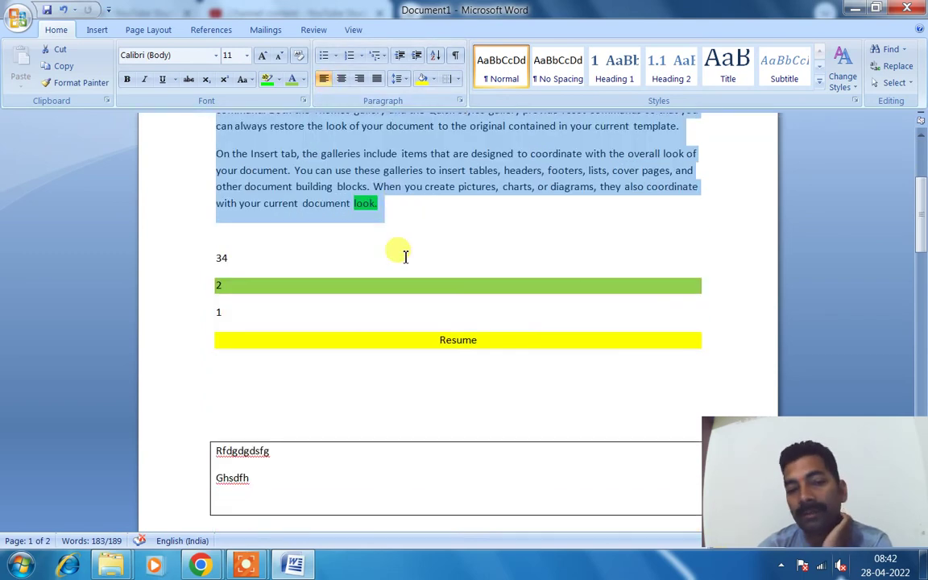
left_click(360, 271)
type("e")
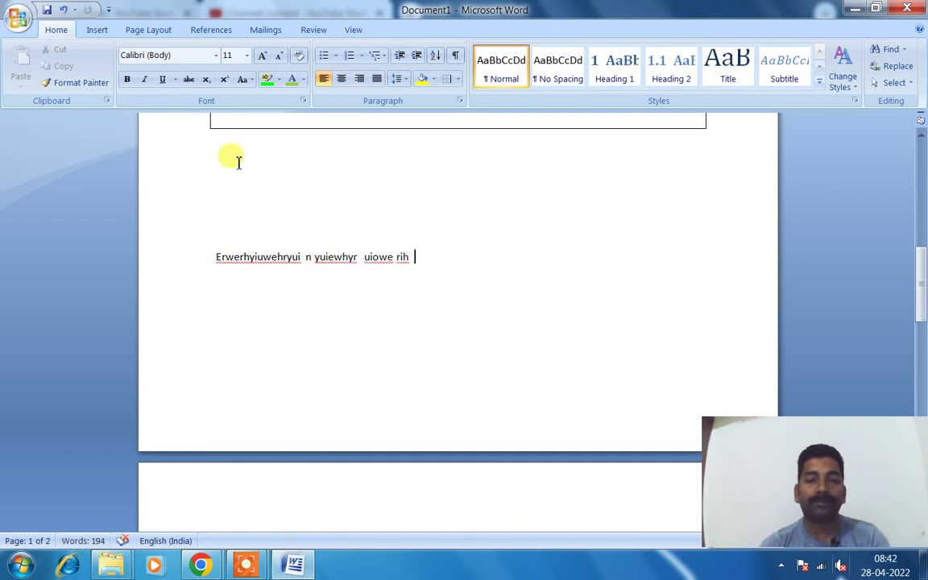
left_click(345, 83)
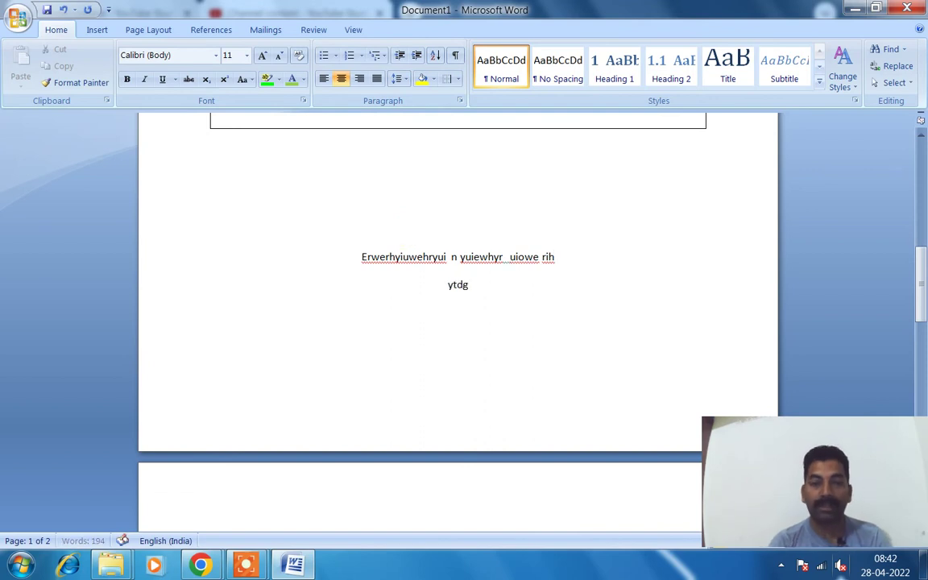
Step: Enter "Ytdgyfusfasgdfyasgdhsfhsdfffffsadjkfadshfgweuvrbt ruh345u348" on the line below the centered one and align it right
type("yasgdhsfhsdfffffsadjk")
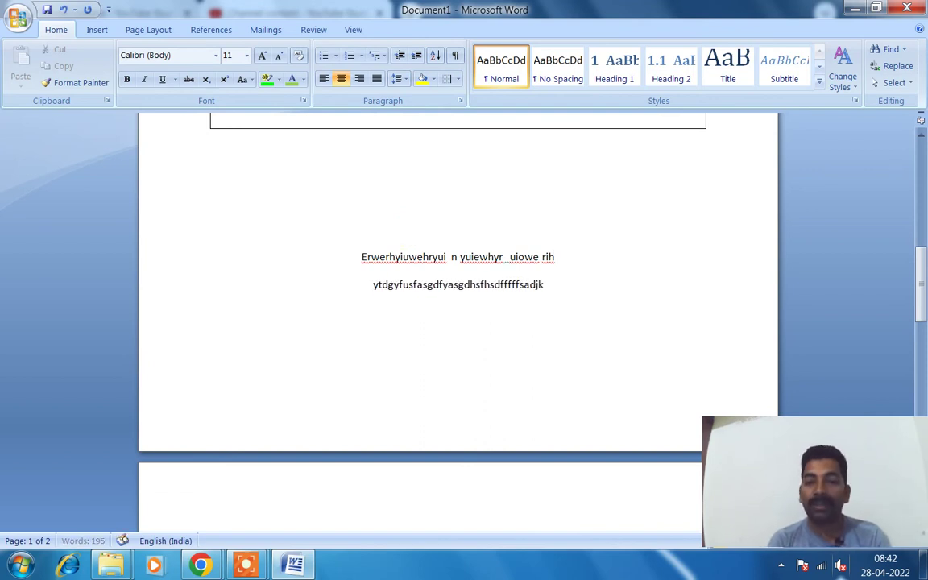
type("fadshfgweuvrbt ruh345u348")
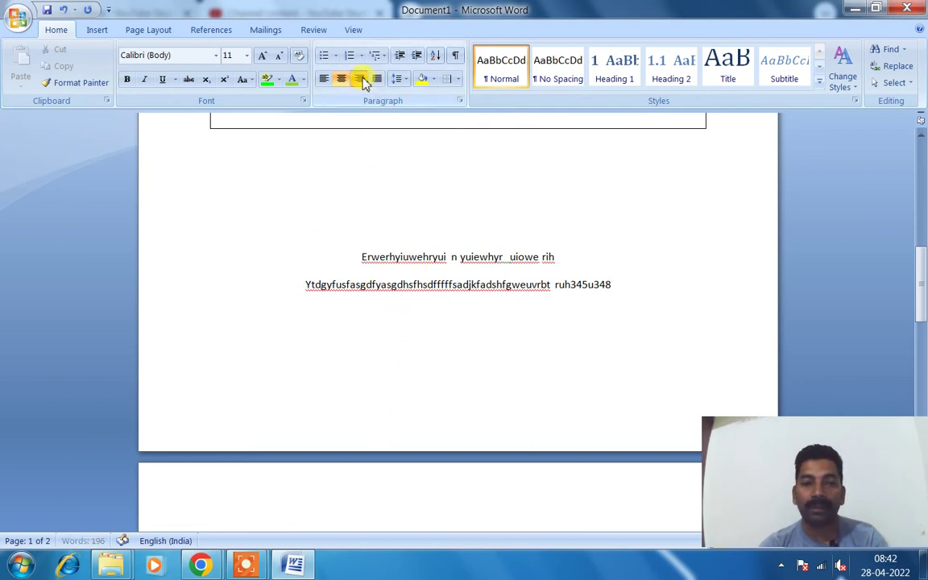
left_click(360, 79)
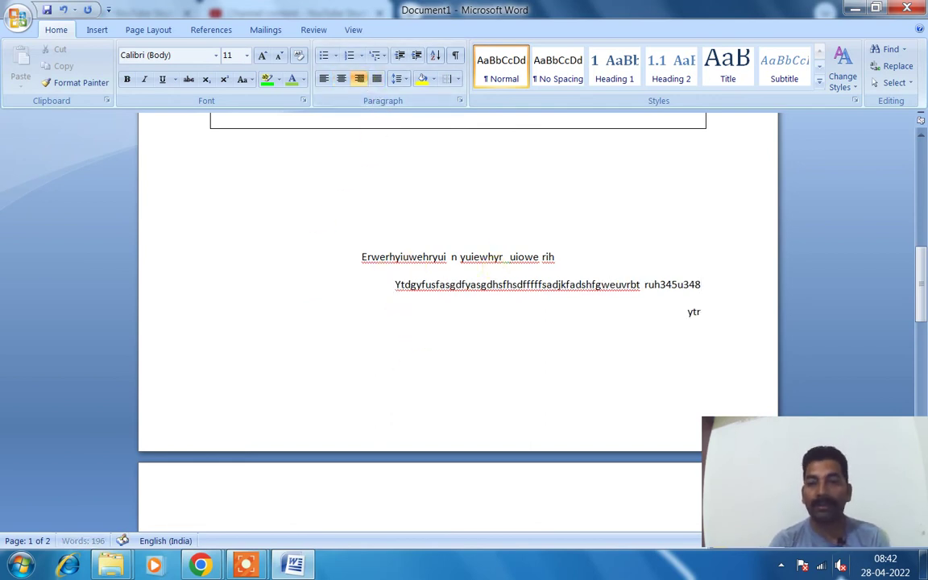
Step: Enter "Ytrdyefsayegfwdywury3ugreb ytewqyu uygwqety 3er" as the third sample line and justify it
type("gfwdywury3ugre")
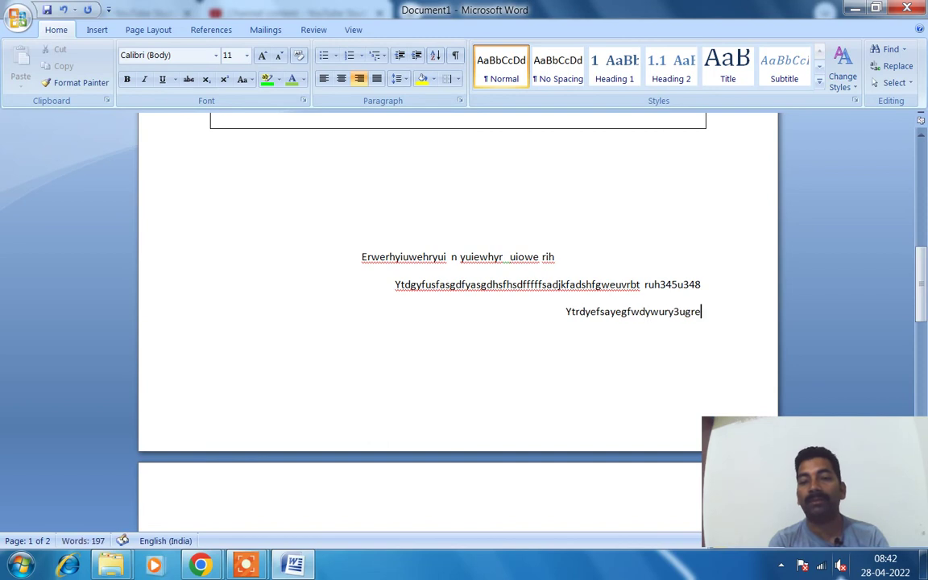
type("b  ytewqyu uygwqety 3er")
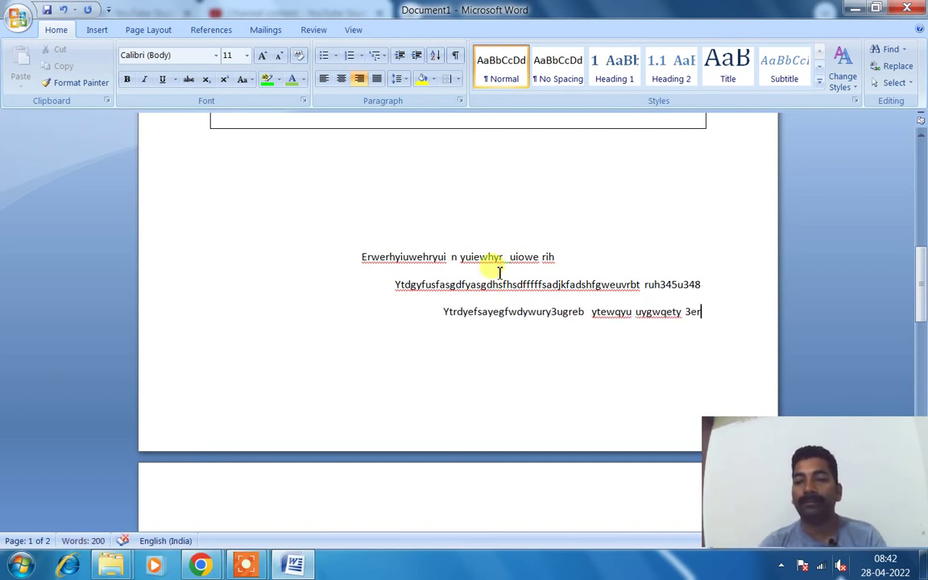
left_click(377, 79)
Step: Add a justified paragraph of tab-separated filler text under the third sample line, starting "Gfyuyduftgrgsdfyuhsdgfiaeusdfhiautheriogfdkgjs" and long enough to wrap onto a second line
key("Return")
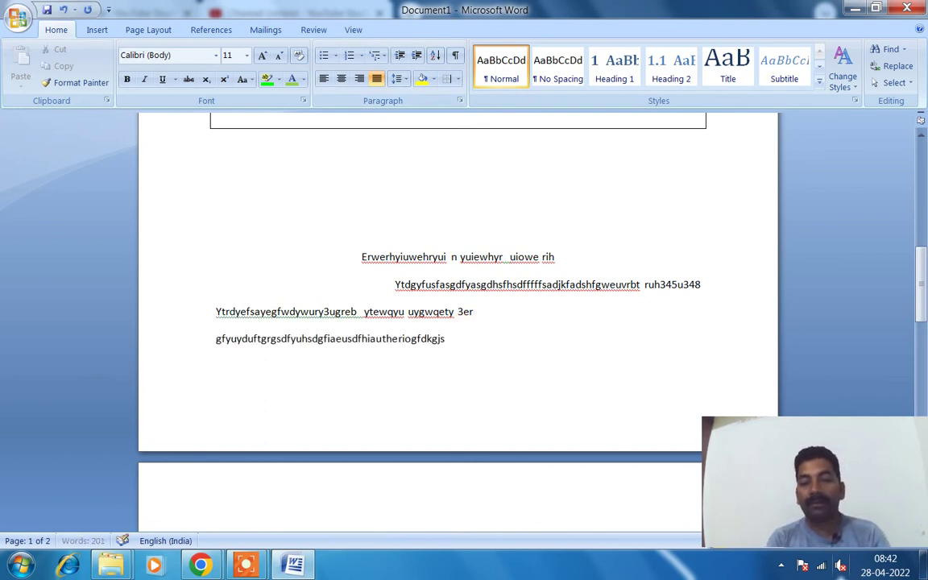
type("gfyuyduftgrgsdfyuhsdgfiaeusdfhiautheriogfdkgjsdfiogjodfisjvbfvjkdalfjgeurxn")
key("Tab")
type("2348u")
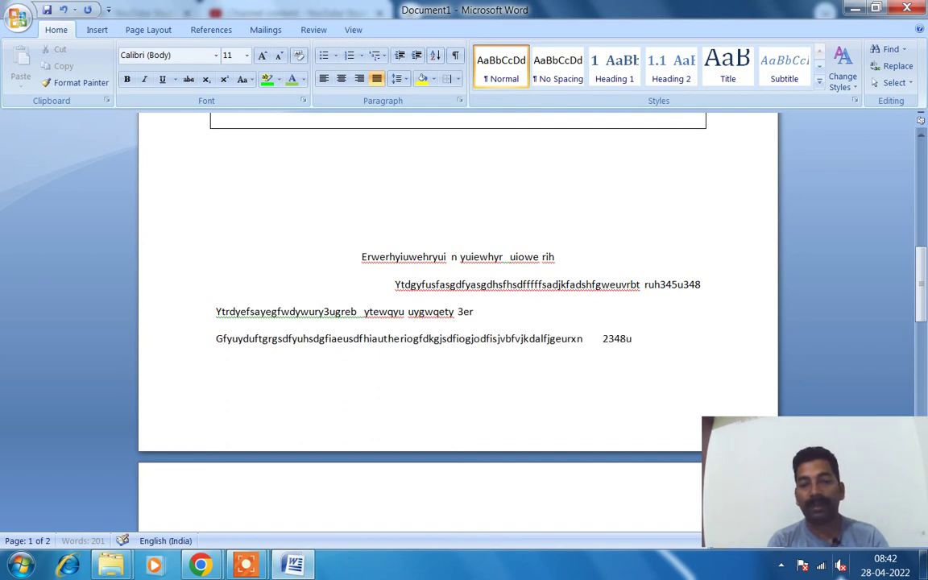
type("9823u4hnc8 r")
key("Tab")
type("wion ru")
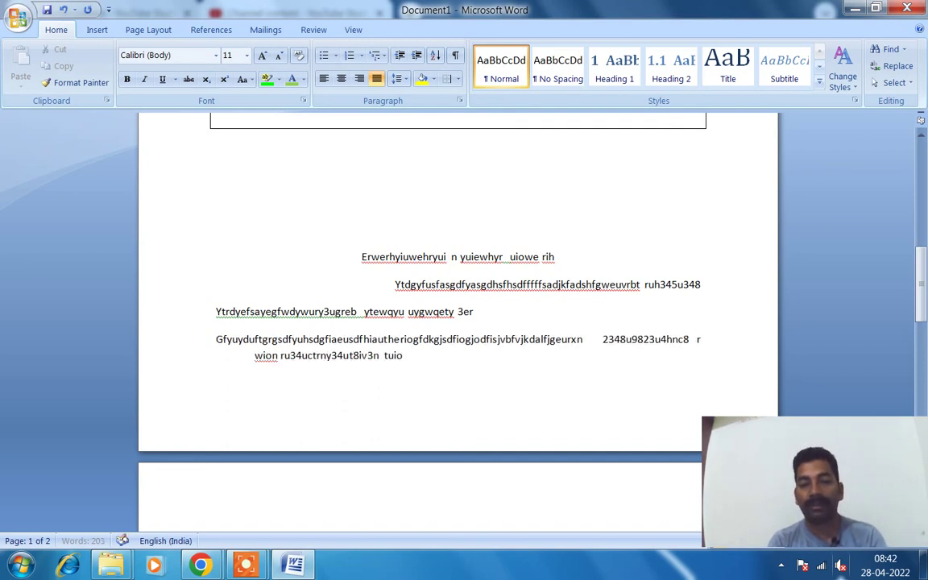